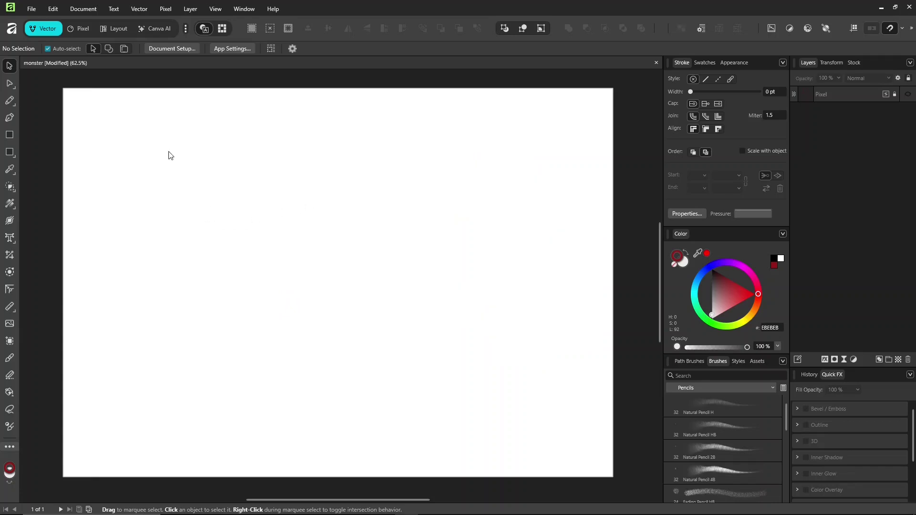
Draw a straight horizontal line with the Pen tool and set its stroke width to 15.1 pt.
click(8, 120)
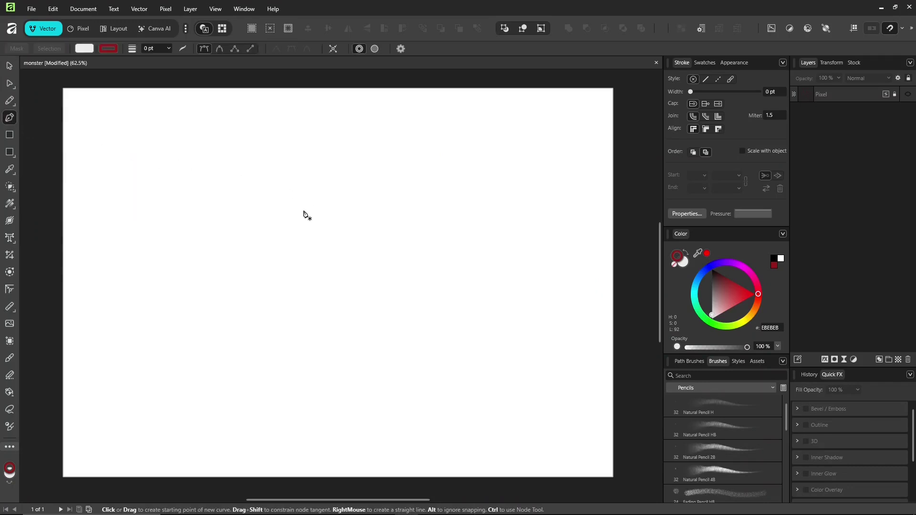
click(214, 179)
click(427, 189)
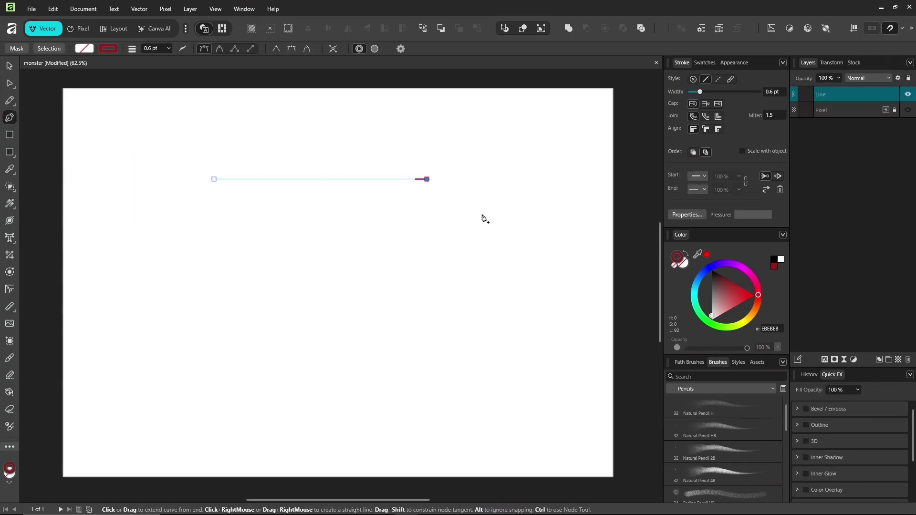
drag(700, 92, 724, 91)
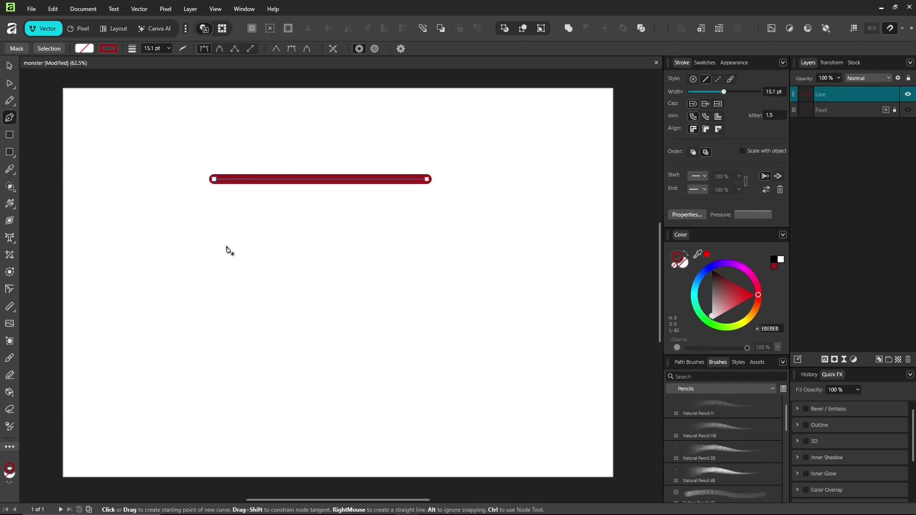
Draw an arched two-point curve below the straight line with the Pen tool.
click(215, 254)
drag(427, 256, 548, 330)
key(Escape)
Draw a wave-like curve with sharp peaks and valleys beneath the arch, making each new node a cusp.
click(201, 333)
drag(258, 270, 327, 260)
drag(262, 331, 295, 347)
click(262, 330)
drag(305, 274, 353, 267)
click(305, 274)
drag(306, 330, 331, 341)
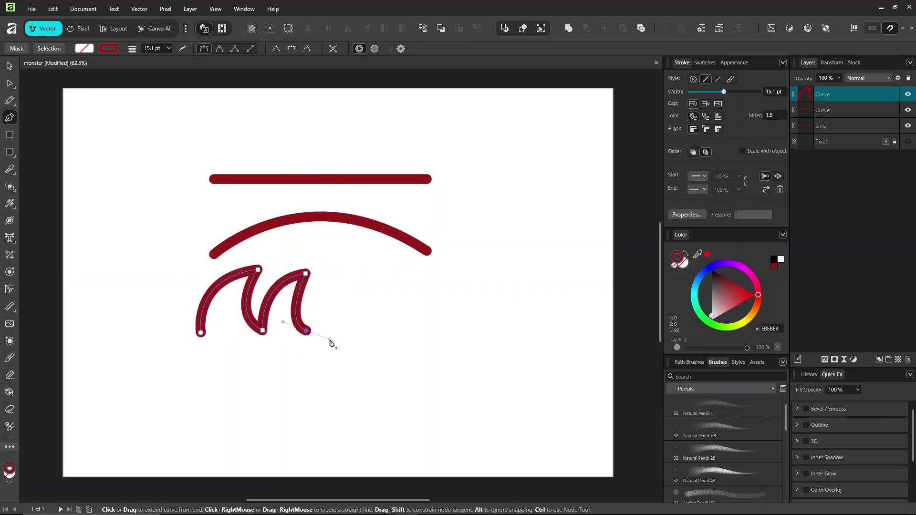
click(306, 330)
key(Escape)
key(alt)
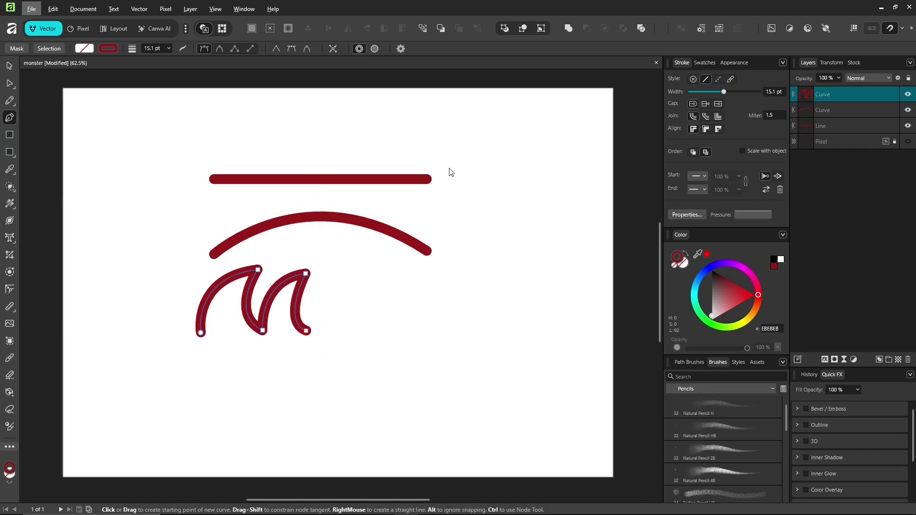
Extend the straight line from its right end with three more segments to close it into a rectangle.
click(382, 181)
click(427, 180)
click(426, 110)
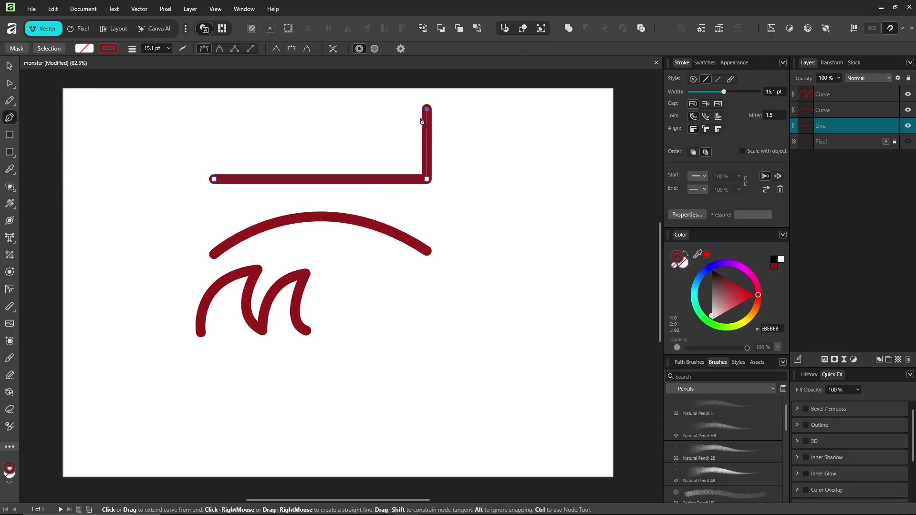
click(214, 113)
click(214, 179)
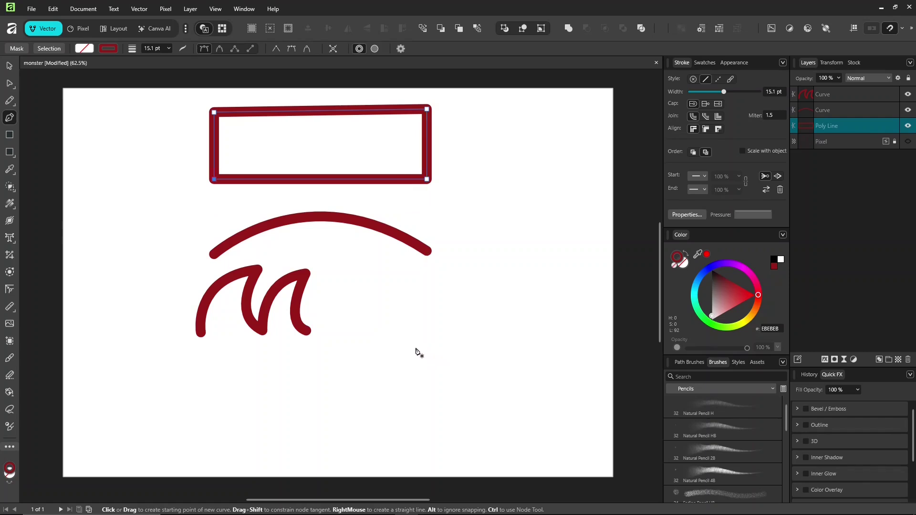
Select the rectangle, the arch and the wave curve together and delete them.
click(10, 66)
drag(159, 368, 491, 92)
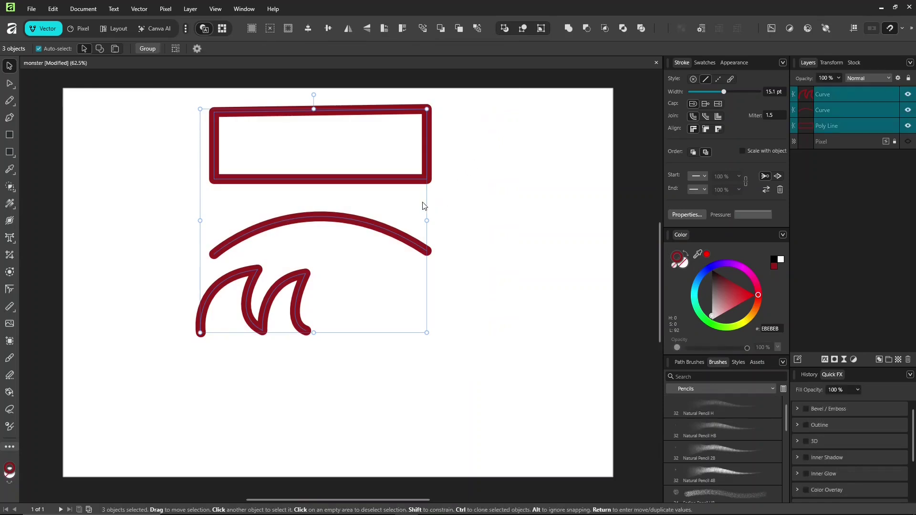
key(Delete)
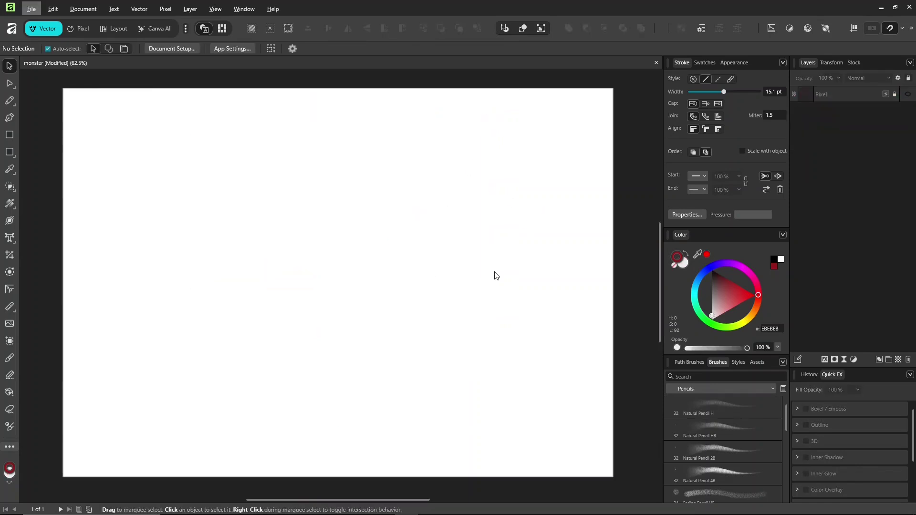
Draw a new straight horizontal line across the page, open its pressure graph and set the stroke width to 25.4 pt.
click(9, 118)
click(204, 243)
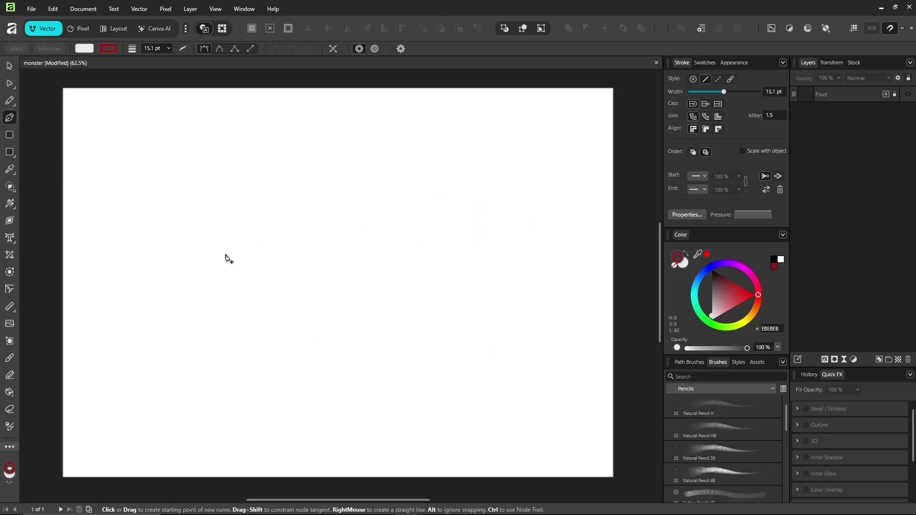
click(458, 244)
scroll(393, 273, up, 1)
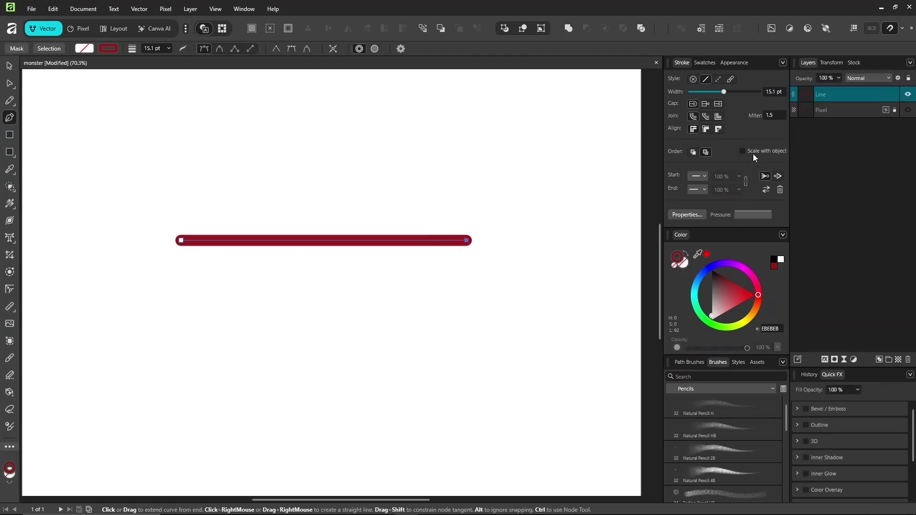
click(753, 216)
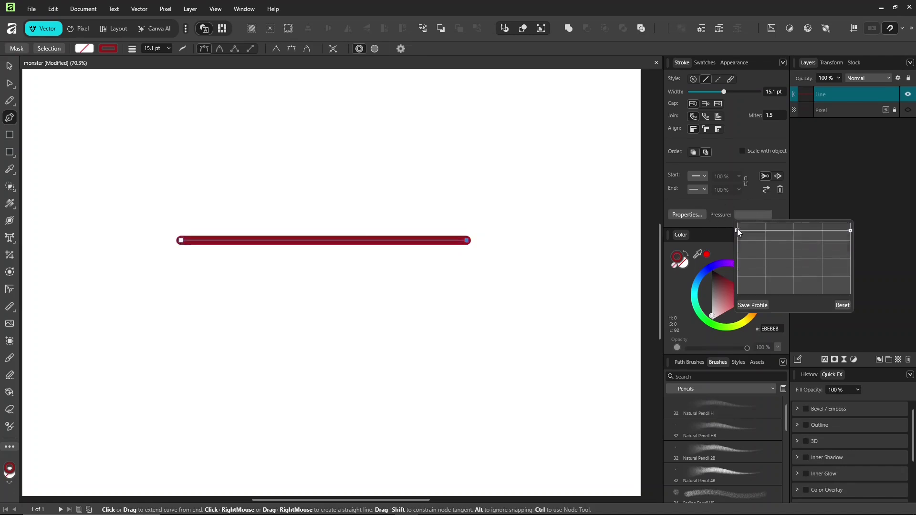
drag(723, 92, 732, 92)
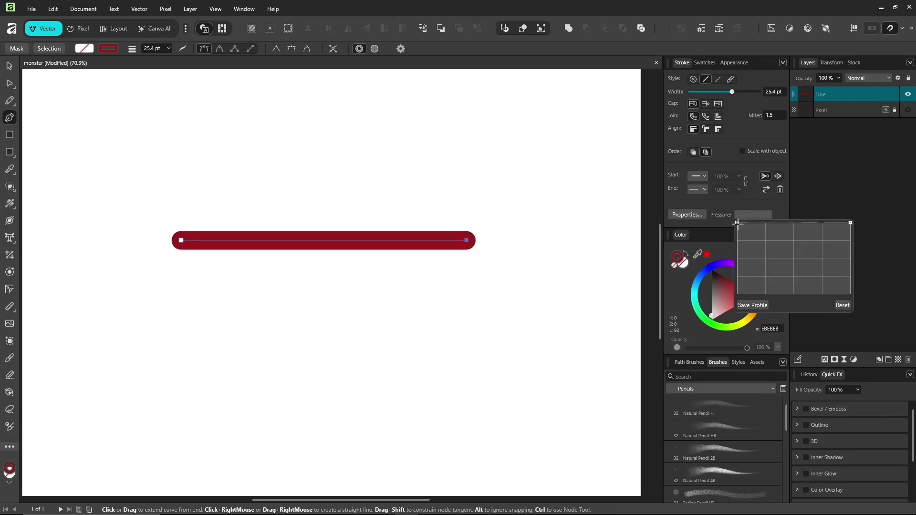
Try tapering the line at its start and then at its end in the pressure graph, resetting after each.
drag(737, 223, 730, 293)
click(843, 305)
drag(850, 224, 844, 298)
click(843, 305)
Shape the pressure graph to peak in the middle and fall to zero at both ends, and save it as a profile.
click(795, 224)
mouse_move(851, 223)
mouse_down()
mouse_move(846, 258)
mouse_move(823, 293)
mouse_up()
click(756, 305)
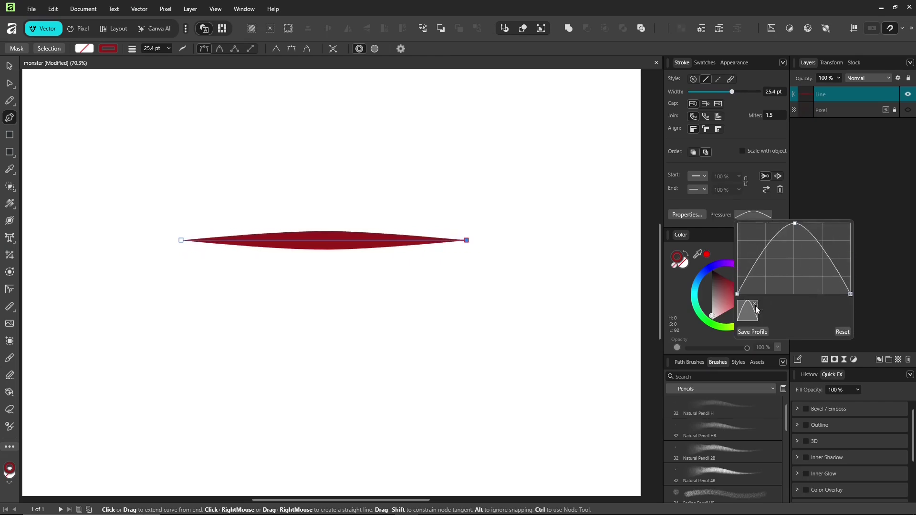
Reset the pressure so the line tapers only toward its end, and draw two curves beneath it with the same taper.
click(842, 332)
drag(850, 223, 853, 306)
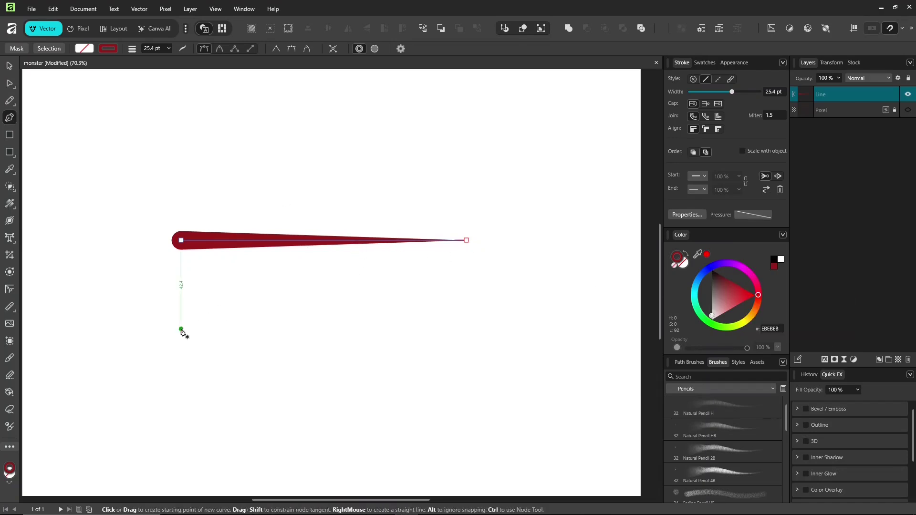
click(181, 329)
drag(409, 310, 517, 378)
click(409, 310)
click(285, 366)
drag(436, 361, 493, 261)
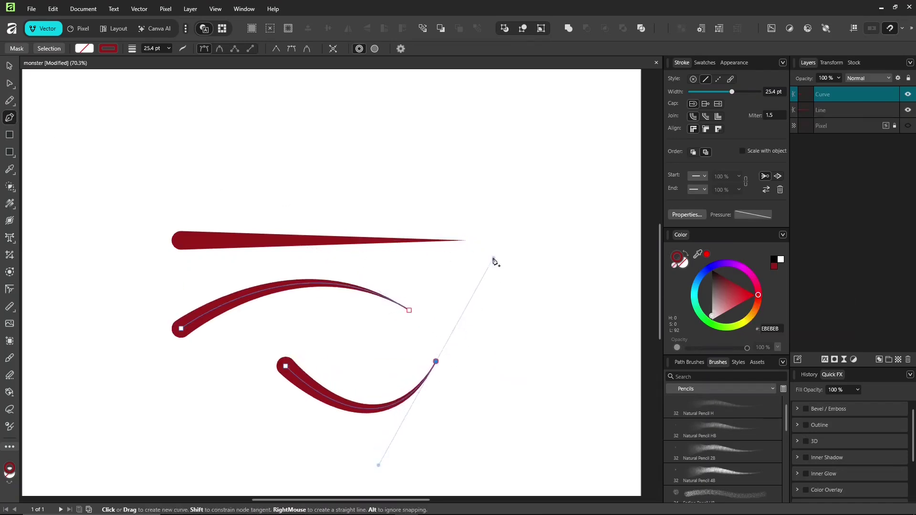
key(Escape)
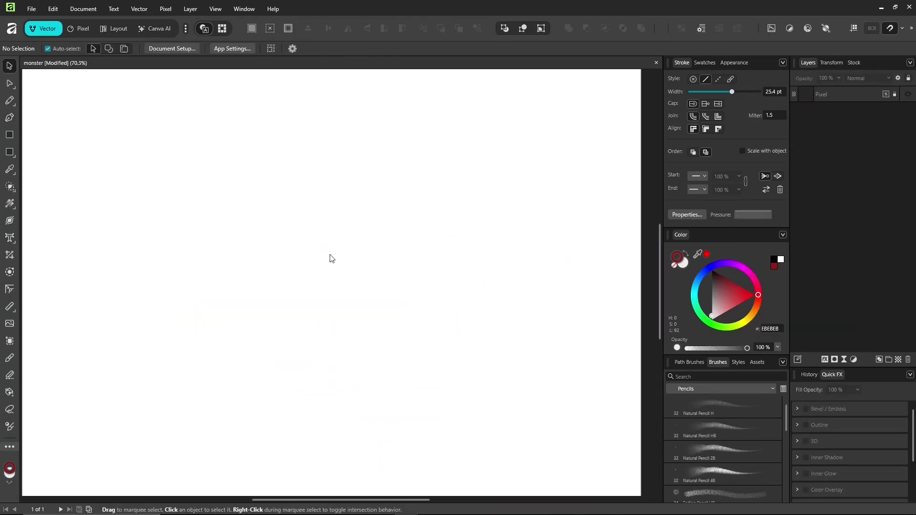
Show the monster sketch layer and lower its opacity to 28%.
click(907, 95)
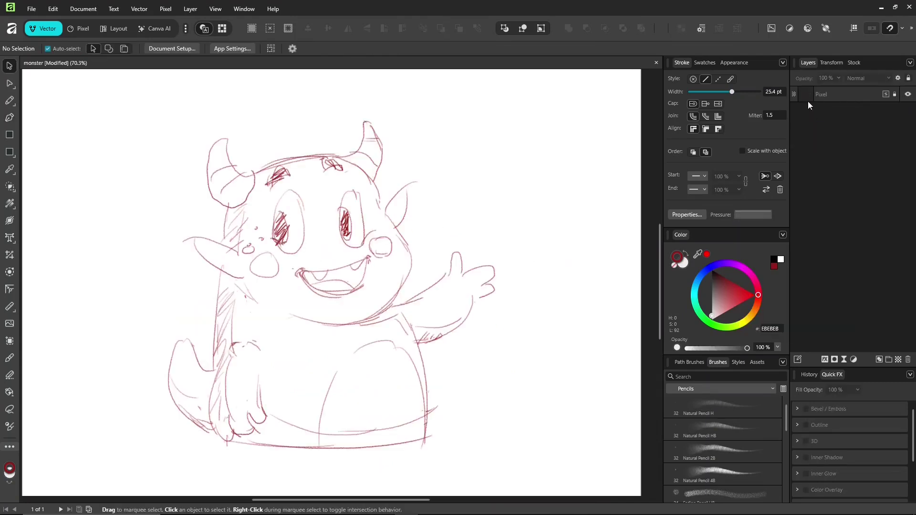
click(832, 93)
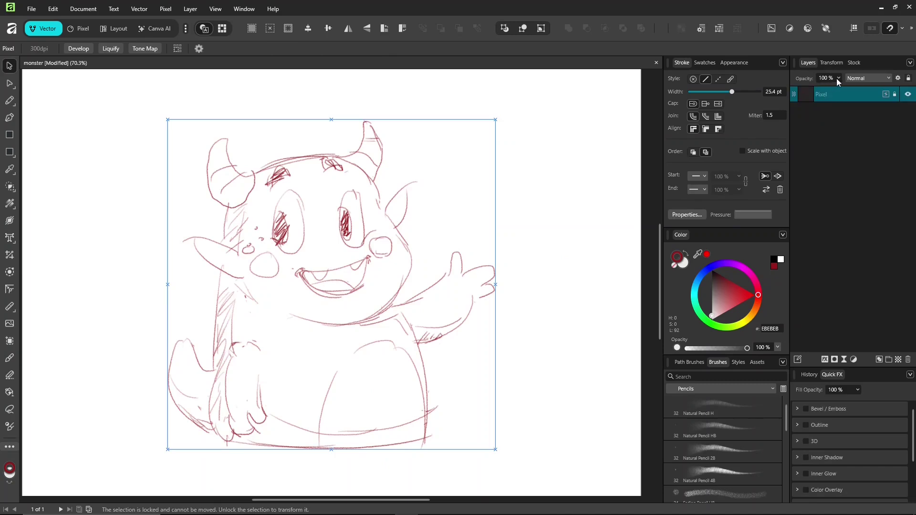
drag(829, 89, 796, 90)
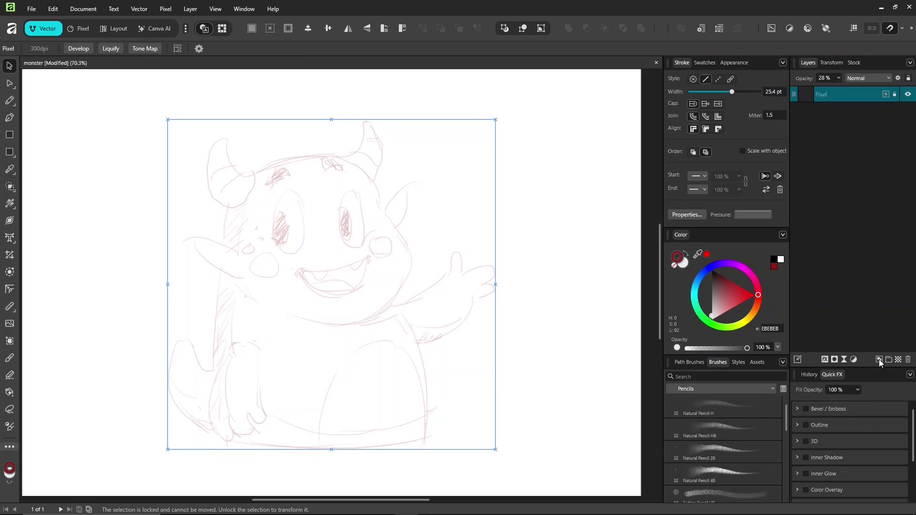
Add a new vector layer above the sketch and name it "ink".
click(878, 360)
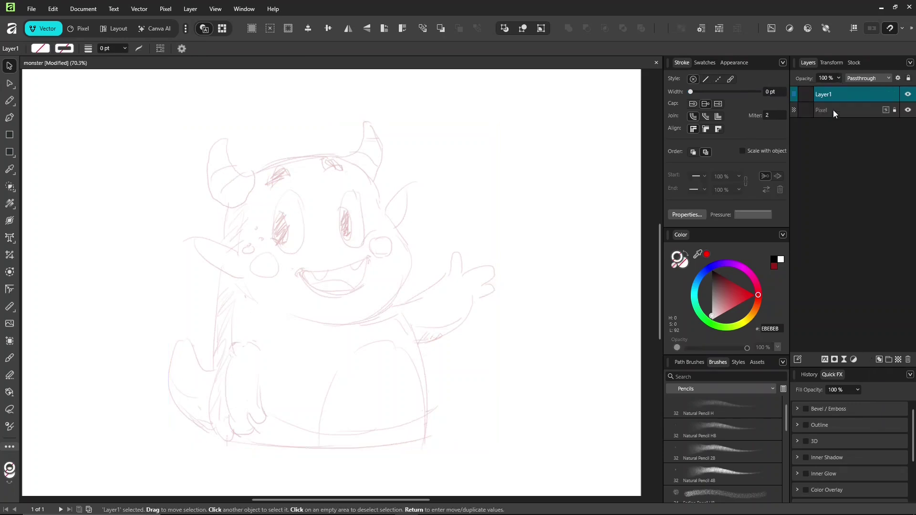
text(ink)
key(Return)
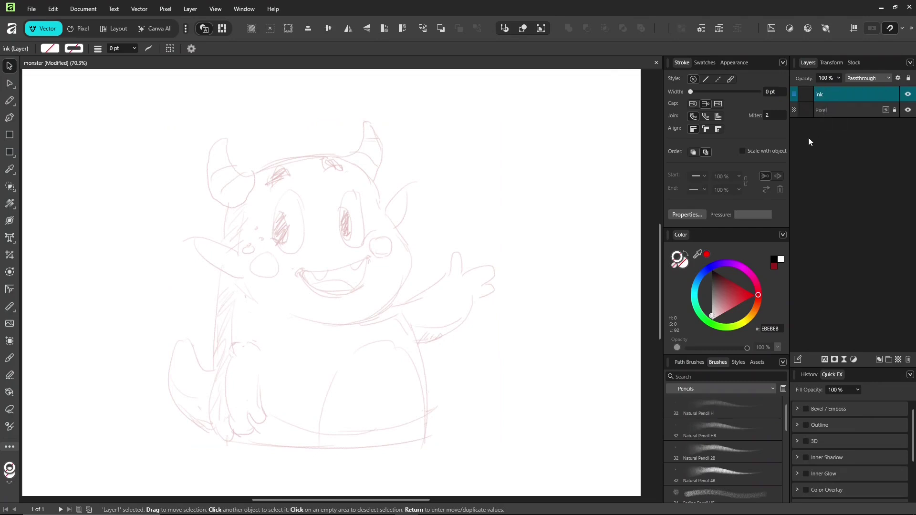
Trace the top of the monster's head with the Pen tool, from the left horn over to the right ear.
scroll(360, 202, up, 4)
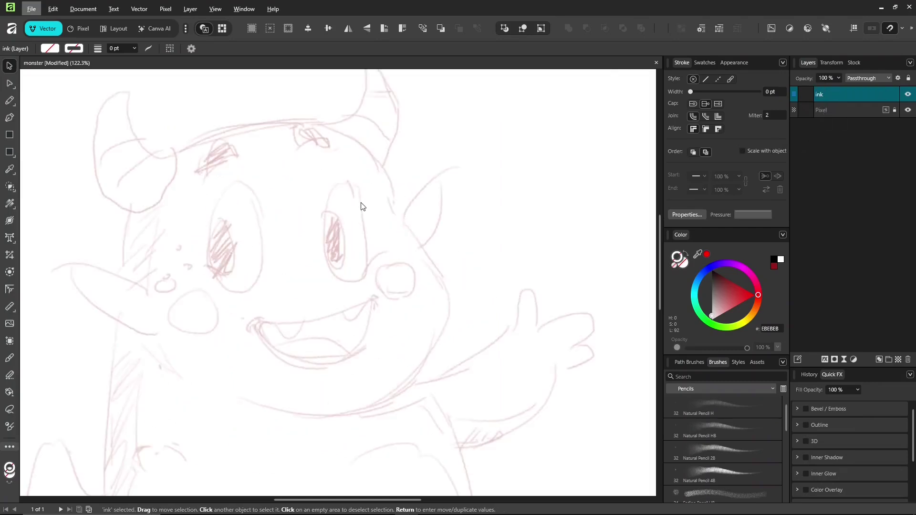
click(351, 216)
drag(314, 250, 349, 269)
click(10, 118)
click(210, 171)
drag(350, 143, 389, 161)
drag(430, 236, 426, 274)
Give the head curve a black stroke without fill and set its width to 5.3 pt.
click(774, 259)
click(674, 265)
click(676, 257)
click(774, 261)
drag(732, 92, 712, 93)
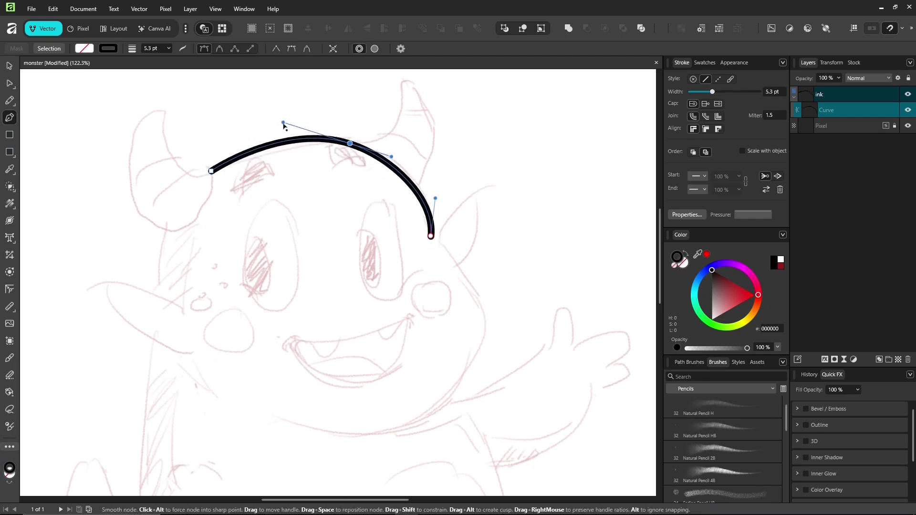
Continue the head outline around the right cheek and chin, bend it to the sketch, and set the stroke width to 6.8 pt.
drag(490, 222, 436, 138)
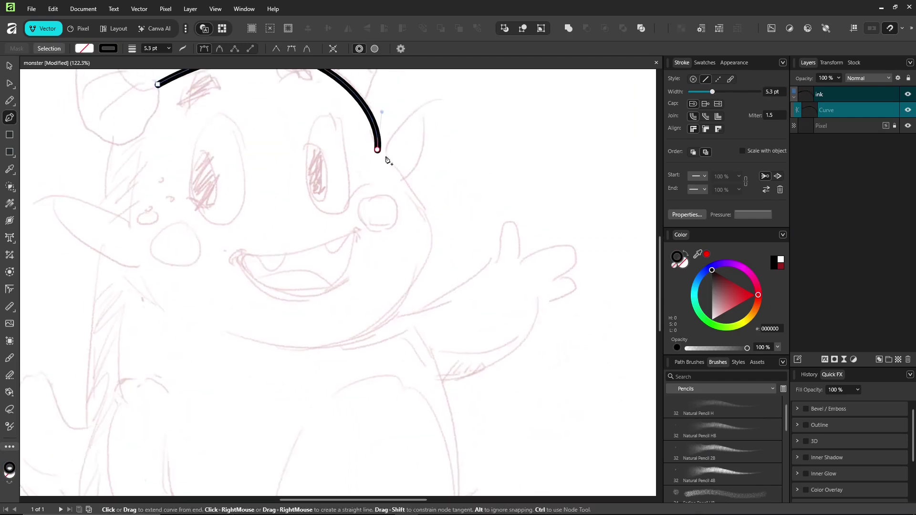
drag(425, 266, 398, 311)
drag(302, 347, 234, 342)
click(221, 328)
drag(425, 266, 420, 273)
drag(446, 228, 448, 208)
drag(713, 92, 716, 92)
scroll(393, 268, down, 4)
drag(383, 223, 405, 240)
key(Escape)
Draw the left side of the body from below the left horn down to the base, bending it to follow the sketch.
click(245, 205)
drag(238, 454, 248, 497)
drag(229, 410, 206, 394)
mouse_move(243, 257)
mouse_down()
mouse_move(247, 230)
mouse_move(262, 288)
mouse_up()
scroll(267, 240, up, 3)
scroll(268, 241, down, 1)
key(Escape)
Draw the left horn as a closed three-point shape and bend its sides into curves matching the sketch.
click(215, 94)
drag(266, 170, 266, 176)
click(220, 230)
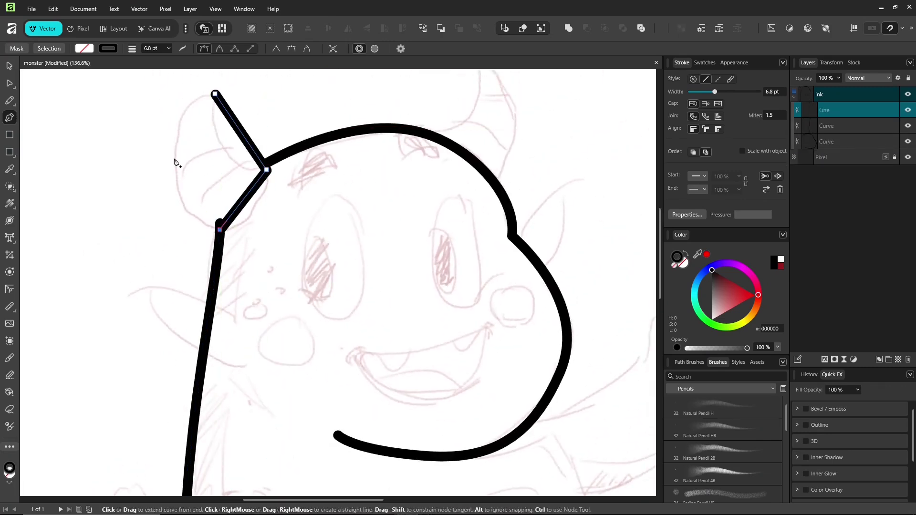
click(216, 93)
drag(217, 159, 182, 174)
drag(242, 134, 224, 150)
drag(243, 208, 257, 214)
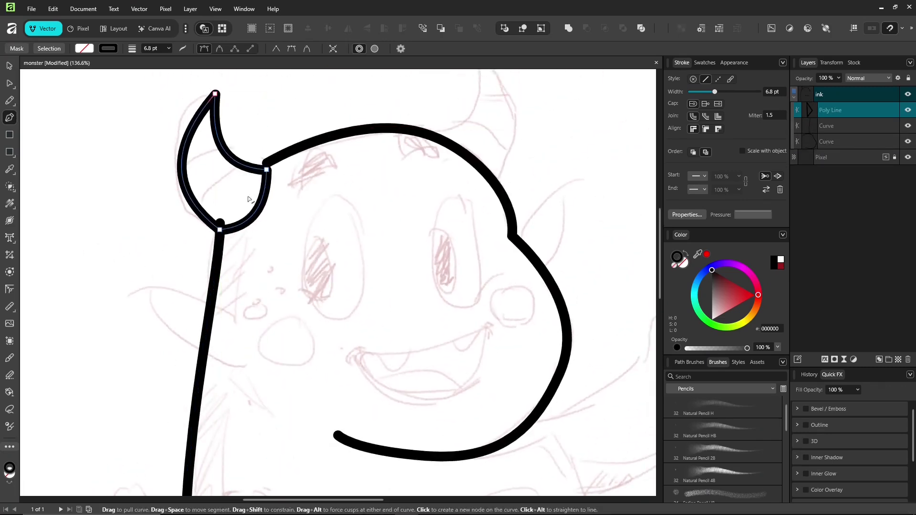
Move the ends of the head outline and the body line so they meet the left horn.
click(278, 157)
drag(266, 163, 256, 167)
click(219, 246)
drag(220, 223, 220, 227)
drag(299, 197, 248, 249)
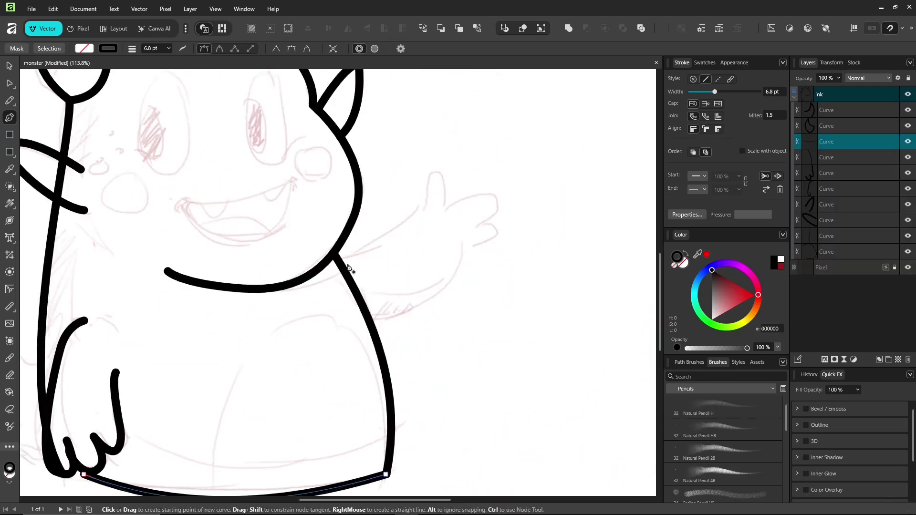
Trace the raised right arm and hand from the chin back to the body, and round the finger corners.
click(338, 261)
drag(426, 210, 433, 197)
click(431, 169)
click(451, 174)
click(446, 208)
click(494, 193)
click(498, 213)
click(475, 224)
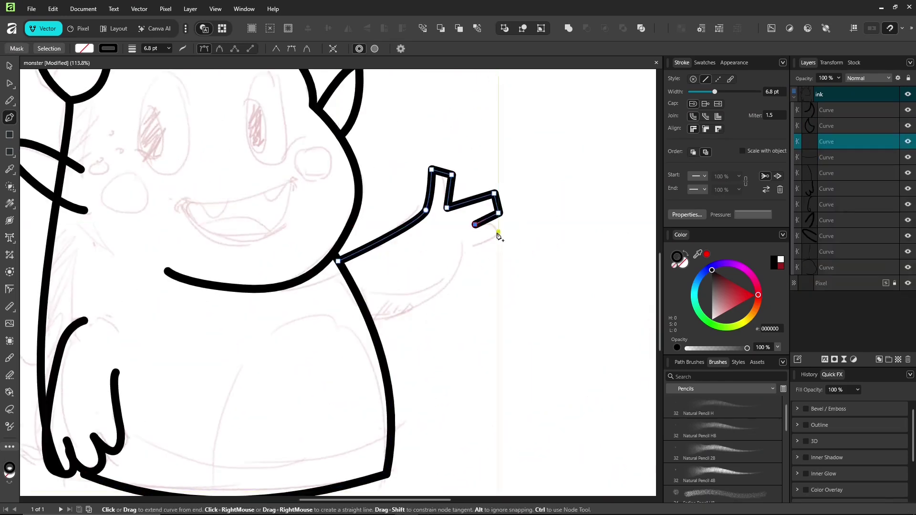
click(465, 254)
drag(373, 320, 319, 314)
key(a)
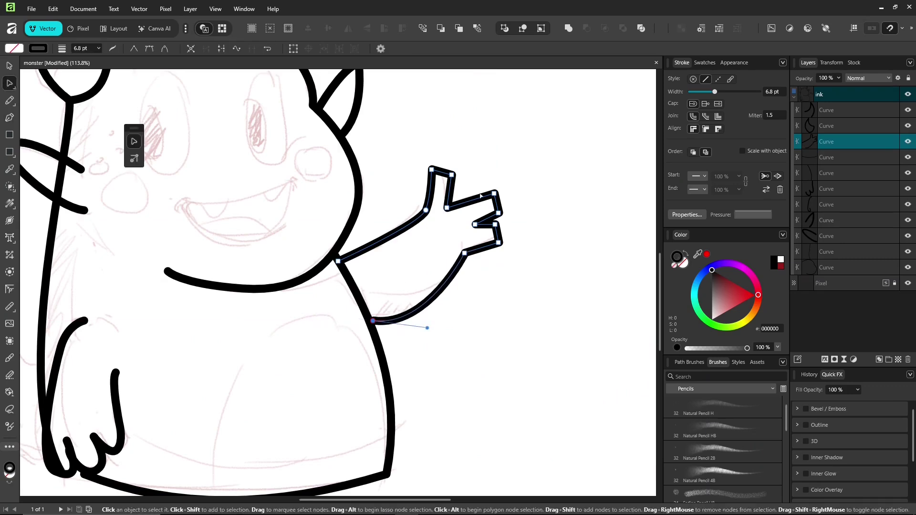
drag(441, 143, 512, 249)
Draw an ellipse for the belly over the lower right of the body and tilt it slightly.
drag(325, 328, 373, 471)
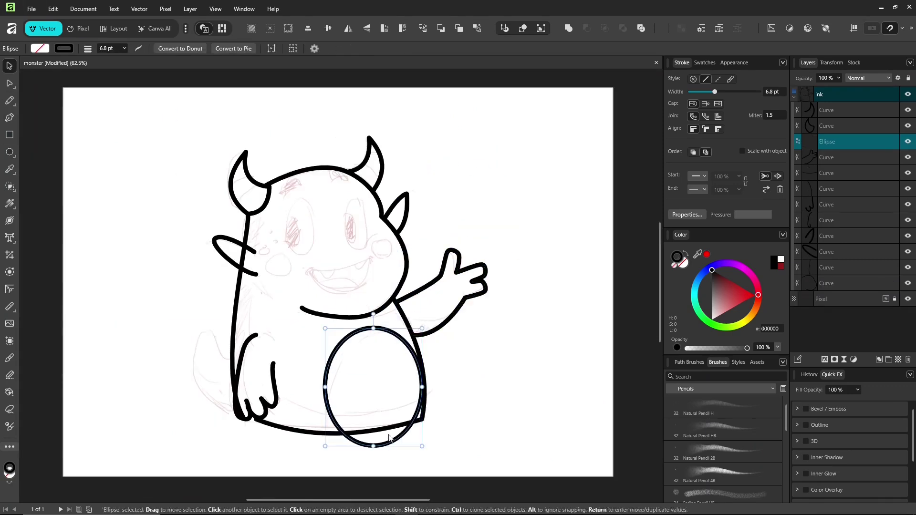
drag(373, 314, 381, 314)
Draw the pointed tail with the Pen tool, from the body's left side out to the tip and back to the base.
scroll(202, 398, up, 5)
key(p)
click(261, 317)
click(207, 259)
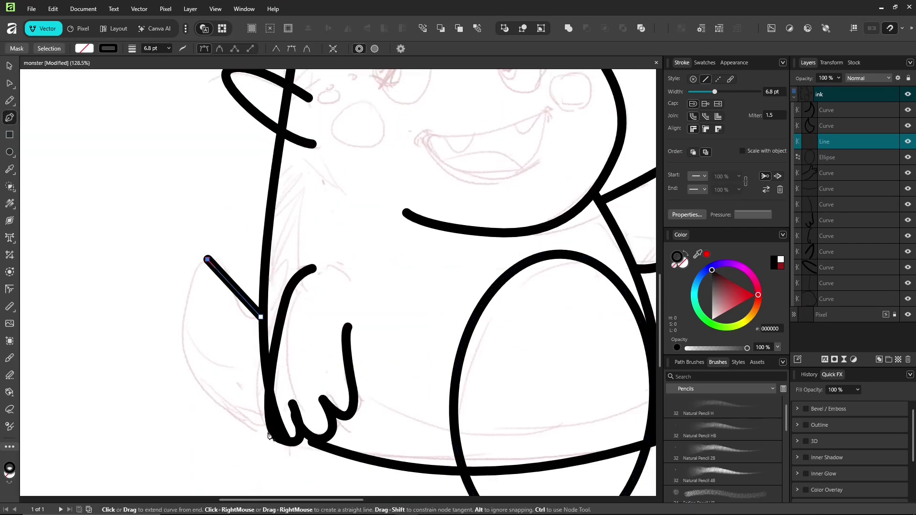
click(271, 433)
scroll(243, 366, down, 2)
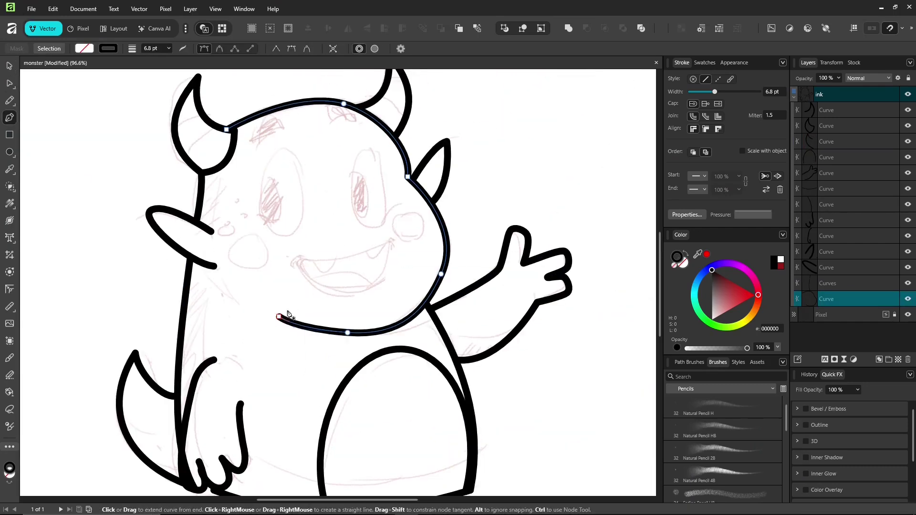
Draw the open mouth as a closed shape between its two corners and bend the lower edge to the sketch.
click(297, 260)
drag(391, 241, 420, 211)
alt+click(390, 241)
click(297, 260)
mouse_move(357, 295)
mouse_down()
mouse_move(337, 300)
mouse_move(315, 289)
mouse_up()
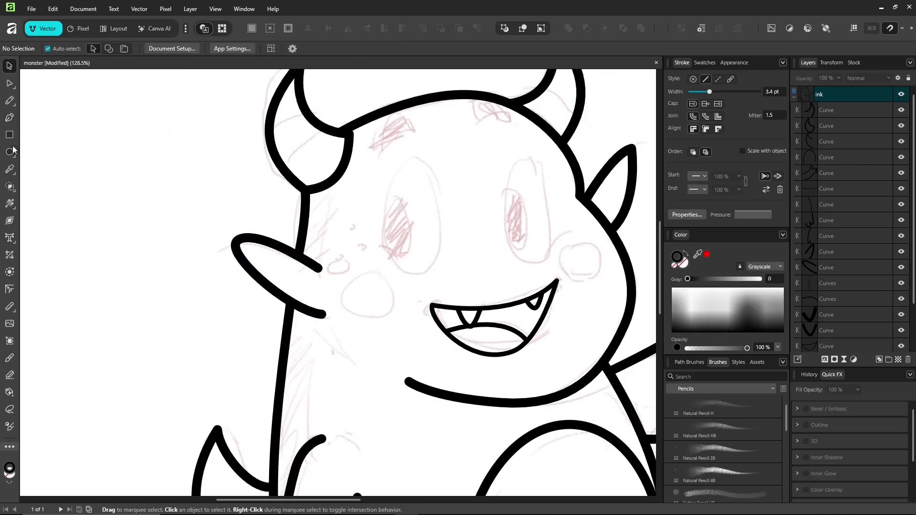
Draw an ellipse for the left eye, duplicate it, and swap the duplicate's fill and stroke colours for the pupil.
click(11, 151)
mouse_move(388, 276)
mouse_down()
mouse_move(445, 174)
mouse_move(409, 227)
mouse_up()
key(ctrl+j)
key(v)
key(shift+x)
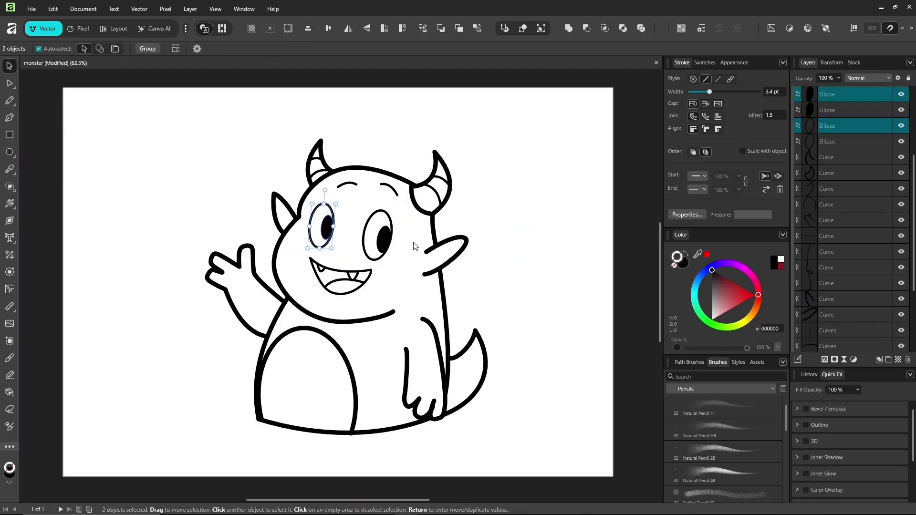
Flip the whole ink layer of the monster horizontally.
scroll(811, 172, up, 5)
click(794, 97)
click(823, 94)
click(348, 33)
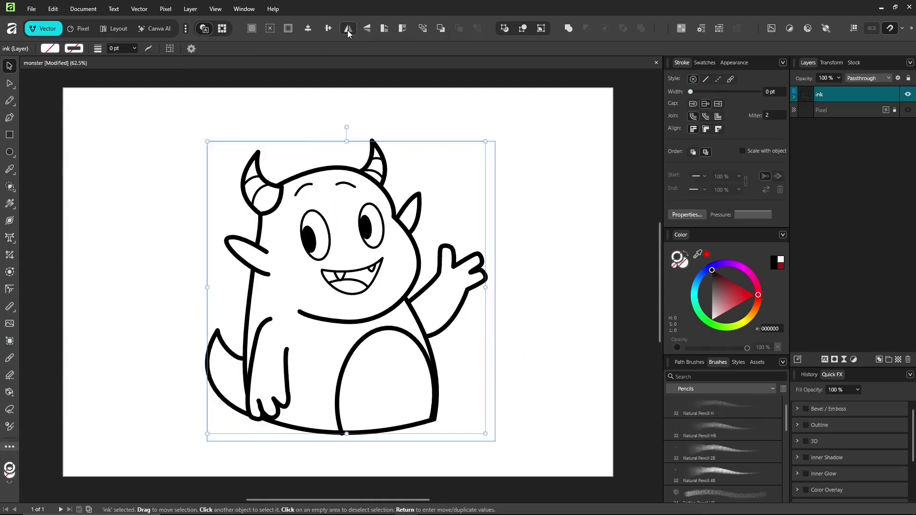
Reduce the stroke width of the belly ellipse to a thin line.
click(535, 259)
click(372, 331)
drag(716, 92, 708, 92)
Set the stroke width of the four stripe curves on both horns to 1.3 pt.
click(257, 197)
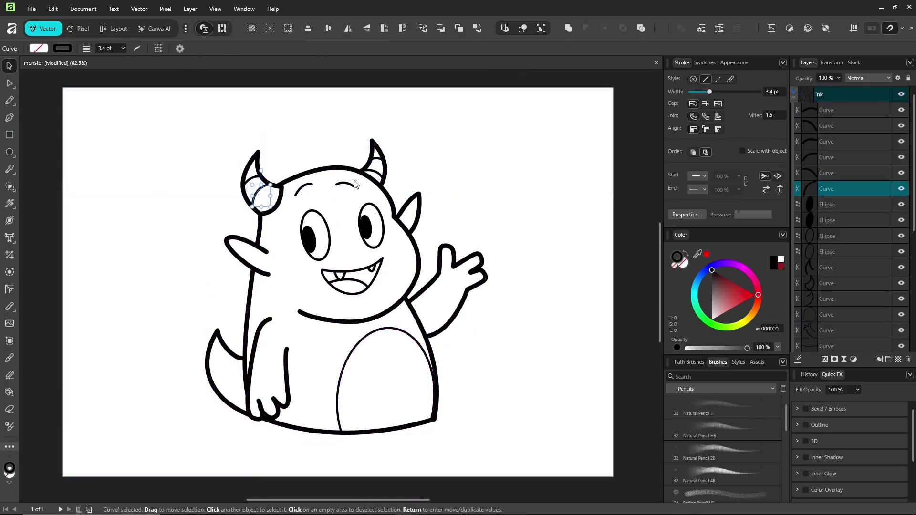
scroll(286, 195, up, 4)
shift+click(169, 155)
shift+click(480, 140)
shift+click(482, 104)
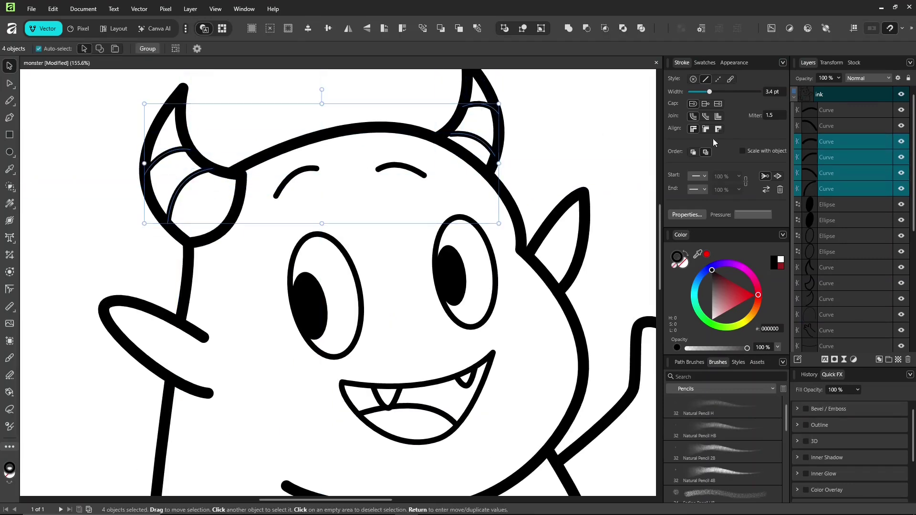
drag(710, 91, 706, 92)
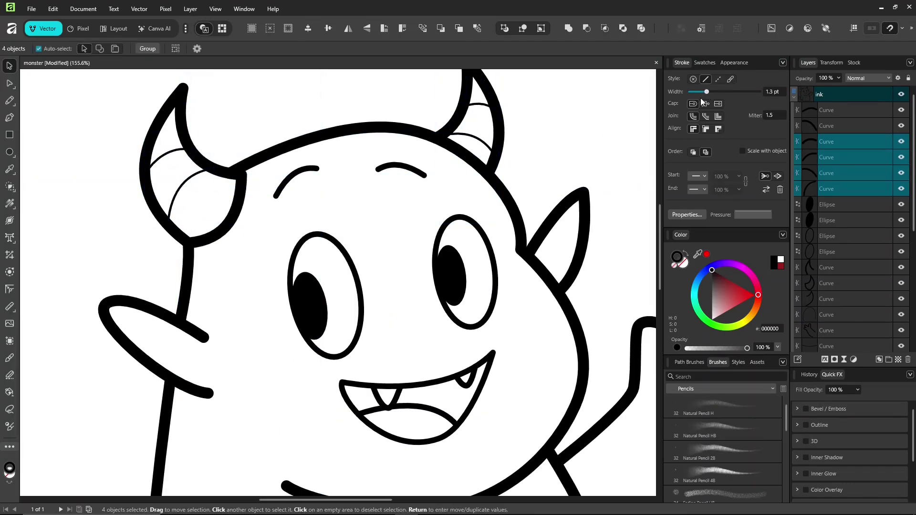
Give the left eye outline an 8 pt stroke with a pressure curve dipping in the middle, and save the profile.
click(318, 236)
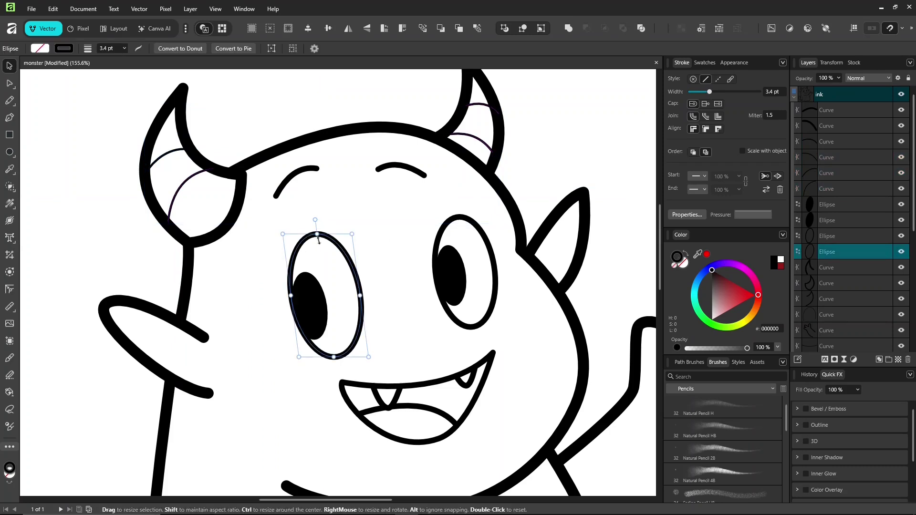
click(751, 215)
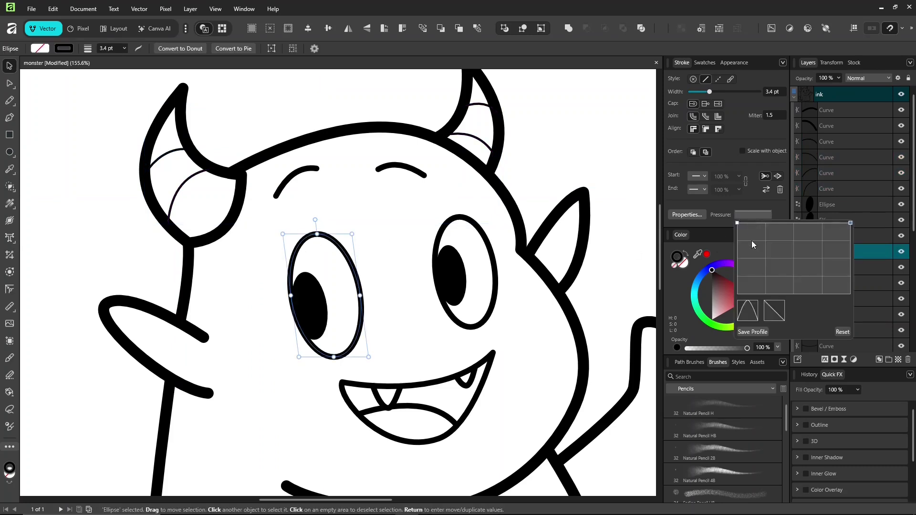
click(748, 313)
click(843, 332)
drag(794, 223, 796, 264)
drag(709, 93, 716, 93)
click(755, 214)
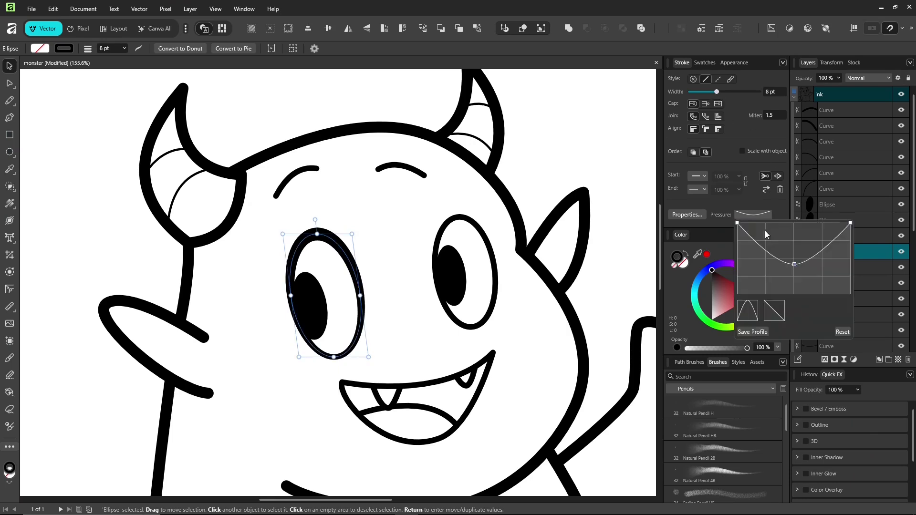
drag(794, 265, 794, 272)
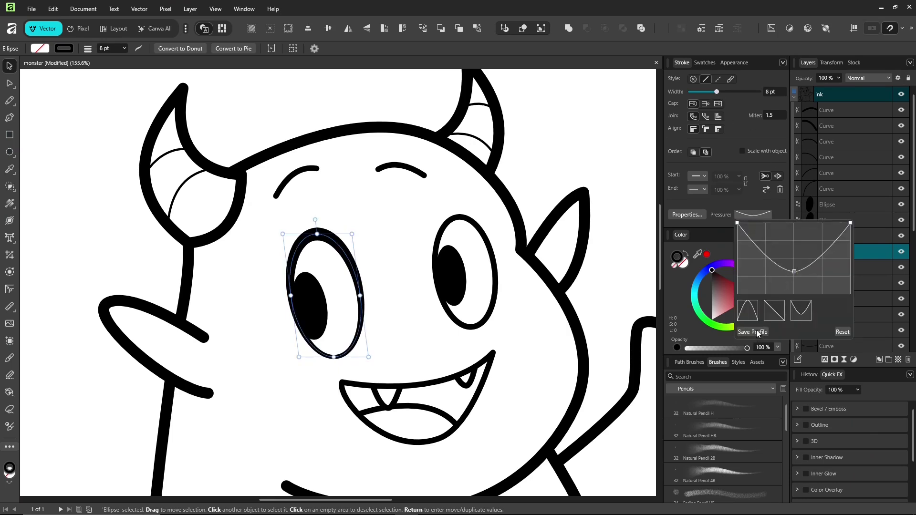
Apply the saved dipped pressure profile to the right eye outline and set its stroke width to 5.9 pt.
click(459, 220)
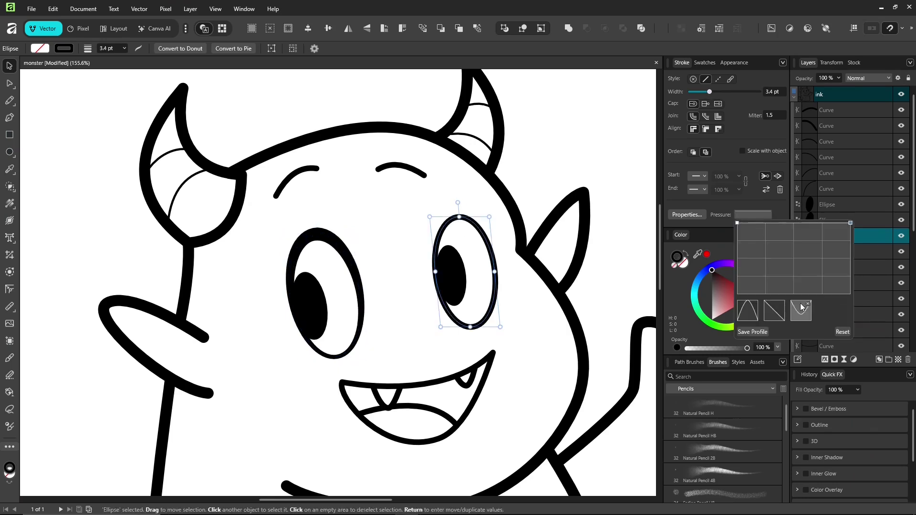
click(803, 311)
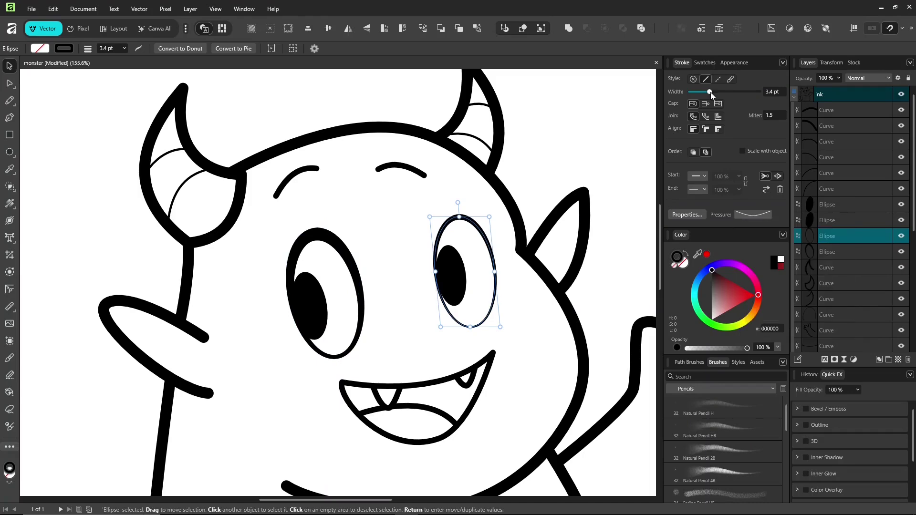
drag(710, 92, 714, 93)
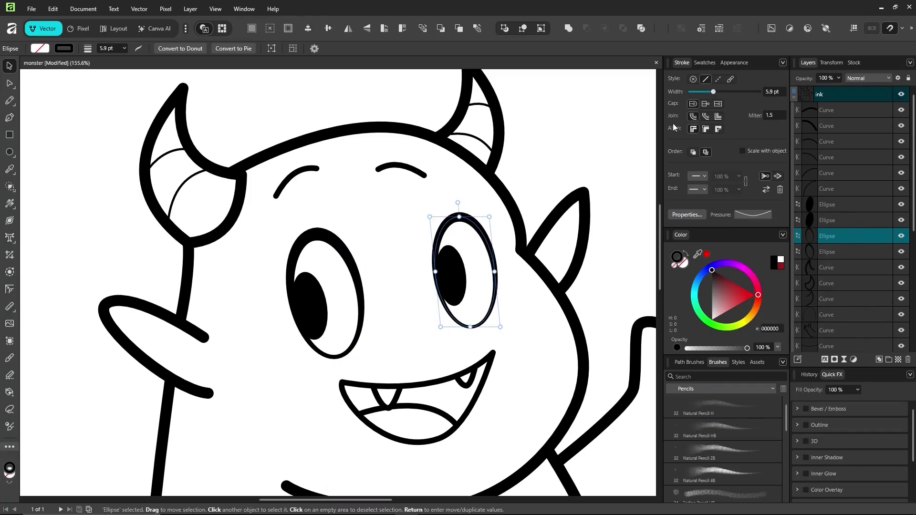
key(ctrl+0)
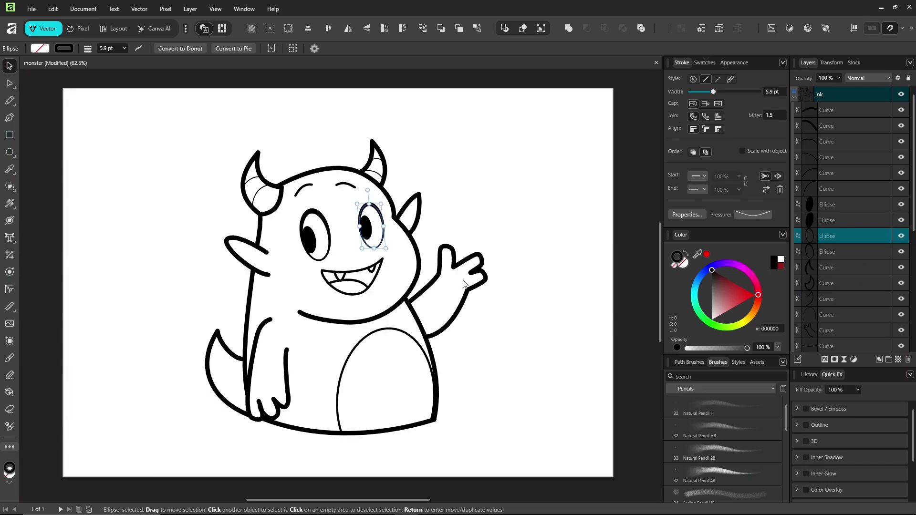
Shorten the upper end of the left arm's outer line.
double_click(247, 406)
Thicken the left eyebrow and give it a linear pressure profile rising from a thin start to full pressure at the end.
click(304, 186)
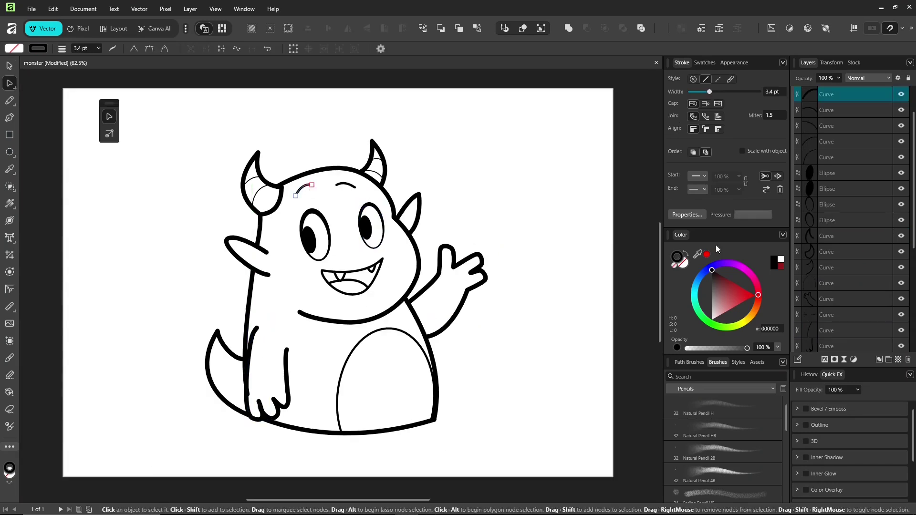
drag(710, 92, 721, 92)
click(753, 215)
click(774, 312)
drag(850, 296, 851, 222)
drag(738, 222, 738, 279)
drag(721, 92, 724, 94)
Move the right eyebrow slightly up and outward, then give it a thicker stroke with the linear tapering pressure profile.
click(346, 184)
click(9, 66)
drag(345, 184, 355, 178)
click(752, 214)
click(774, 313)
drag(710, 92, 715, 92)
Apply the saved dipped pressure profile to the mouth outline, lower both curve ends slightly, and thicken the stroke.
click(381, 265)
click(752, 215)
click(801, 312)
click(753, 215)
drag(850, 224, 850, 243)
drag(737, 224, 737, 243)
drag(715, 91, 719, 92)
Taper the chin line by lowering the end of its pressure curve.
click(353, 322)
click(752, 214)
mouse_move(850, 223)
mouse_down()
mouse_move(850, 237)
mouse_move(830, 227)
mouse_up()
mouse_move(851, 237)
mouse_down()
mouse_move(850, 265)
mouse_move(851, 248)
mouse_up()
click(476, 300)
Apply the arched pressure profile to the left ear and raise both ends of the curve to about mid pressure.
click(261, 250)
click(753, 214)
click(748, 311)
drag(850, 293, 850, 253)
drag(737, 293, 737, 253)
Apply the arched pressure profile to the right ear outline.
click(406, 206)
click(406, 206)
click(753, 214)
click(748, 311)
Select the four horn stripes and give them a 2.5 pt stroke with an arched pressure profile.
click(258, 192)
scroll(294, 173, up, 5)
shift+click(184, 186)
shift+click(510, 169)
shift+click(520, 135)
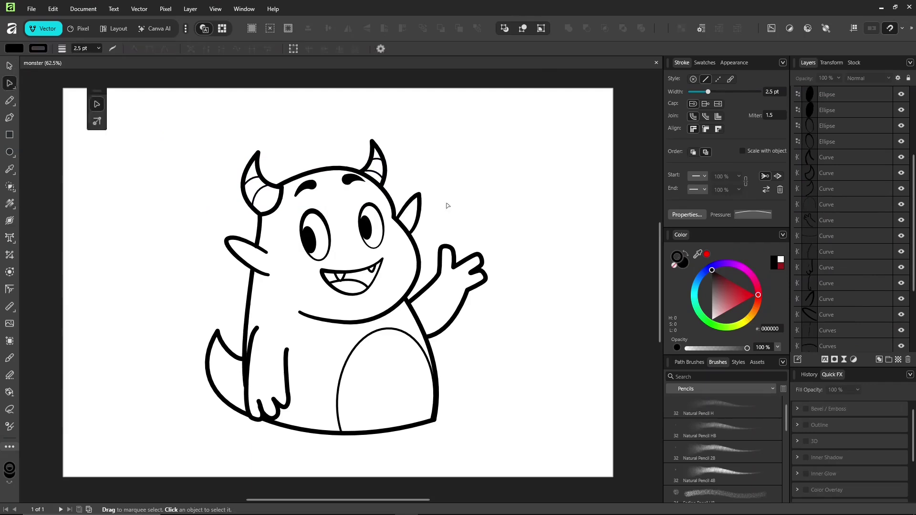
Expand all strokes of the drawing into filled shapes and unite them into one outline.
key(ctrl+a)
right_click(466, 196)
click(507, 310)
click(568, 29)
Unite the two pupil ellipses with the outline curves, naming the layer monster and the merged shape ink.
click(828, 126)
shift+click(828, 111)
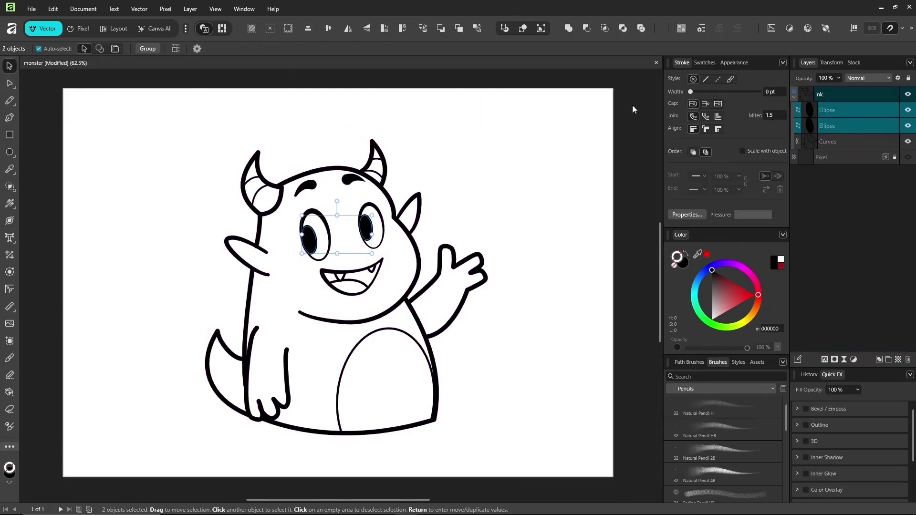
click(827, 142)
shift+click(827, 110)
click(569, 28)
double_click(822, 97)
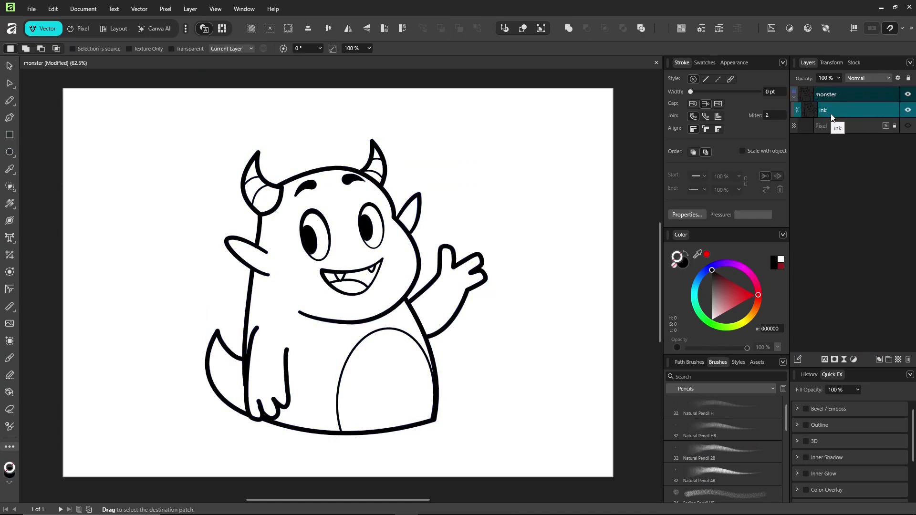
Add a base shape named color beneath the ink, filling the monster's silhouette with red #E95946.
key(Return)
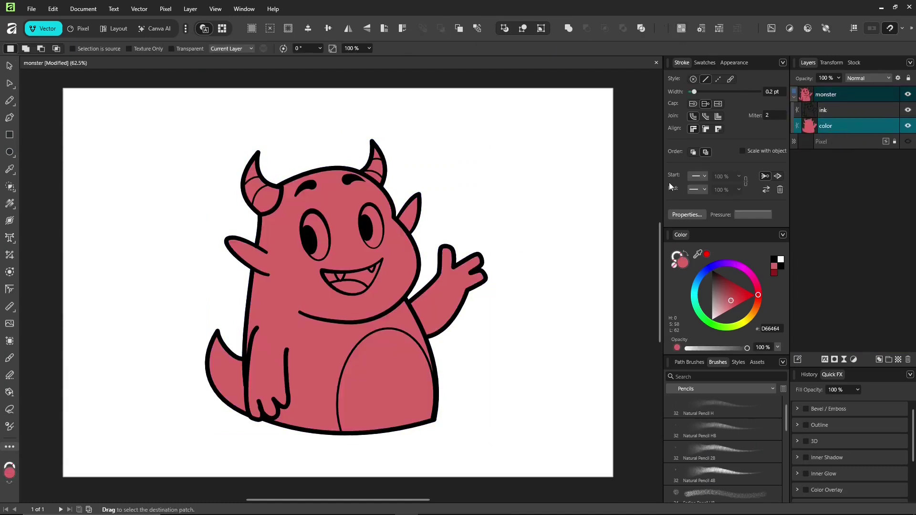
drag(732, 301, 739, 302)
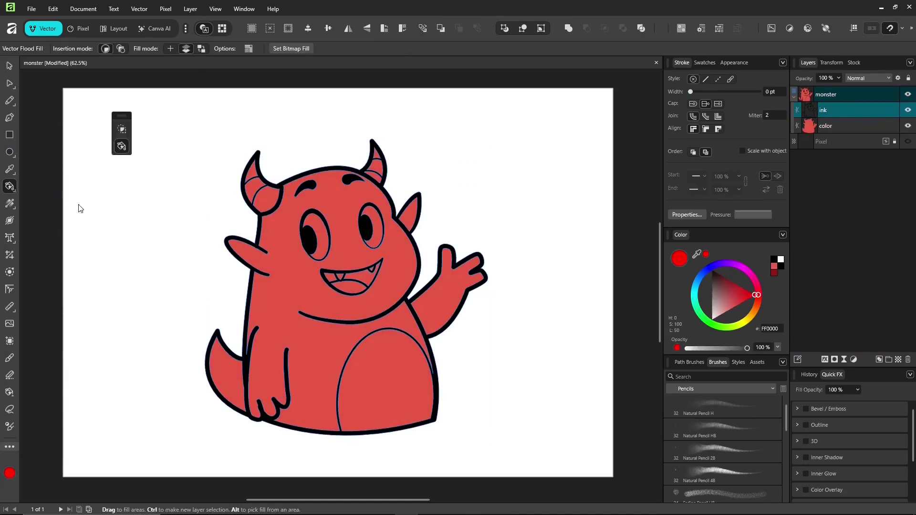
Flood fill the eyes, horn segments, belly and tail with cream #F5D08F.
click(751, 315)
click(721, 307)
click(322, 240)
click(378, 228)
click(269, 200)
click(255, 188)
click(254, 172)
click(377, 165)
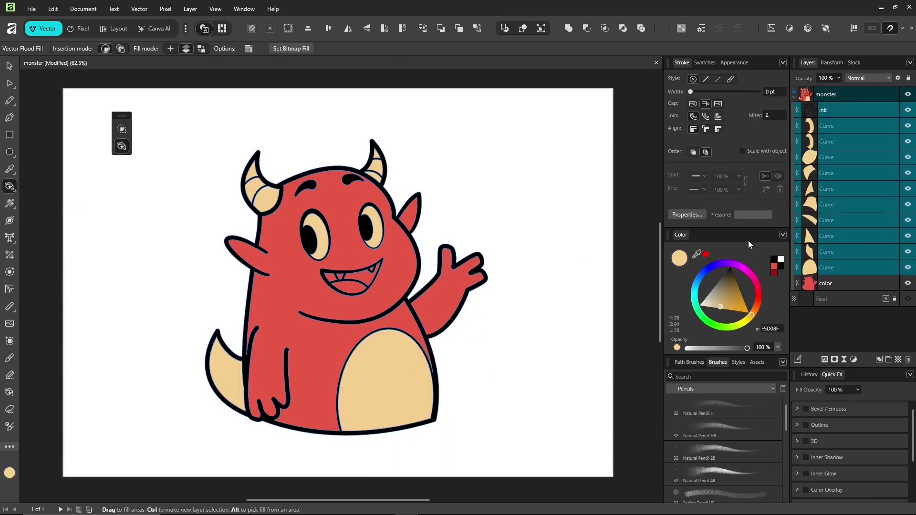
Flood fill the mouth interior with black and the teeth with cream.
click(774, 260)
click(329, 277)
click(357, 277)
click(340, 276)
click(372, 269)
Flood fill the tongue with pink.
click(758, 289)
click(736, 300)
click(358, 288)
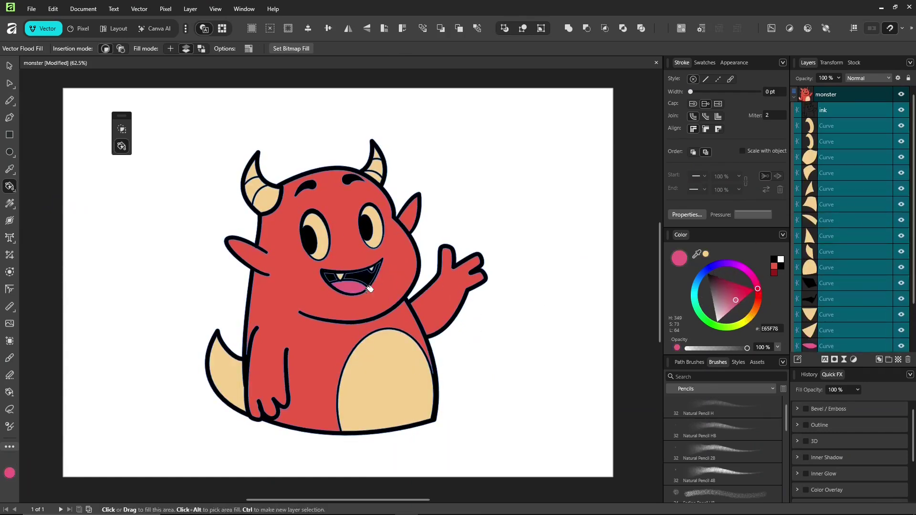
Unite all the cream fill curves, including the teeth, into one shape.
key(v)
click(847, 126)
shift+click(851, 267)
ctrl+click(854, 315)
ctrl+click(855, 332)
click(569, 29)
Unite the two black mouth interior curves into one shape.
click(847, 126)
shift+click(846, 142)
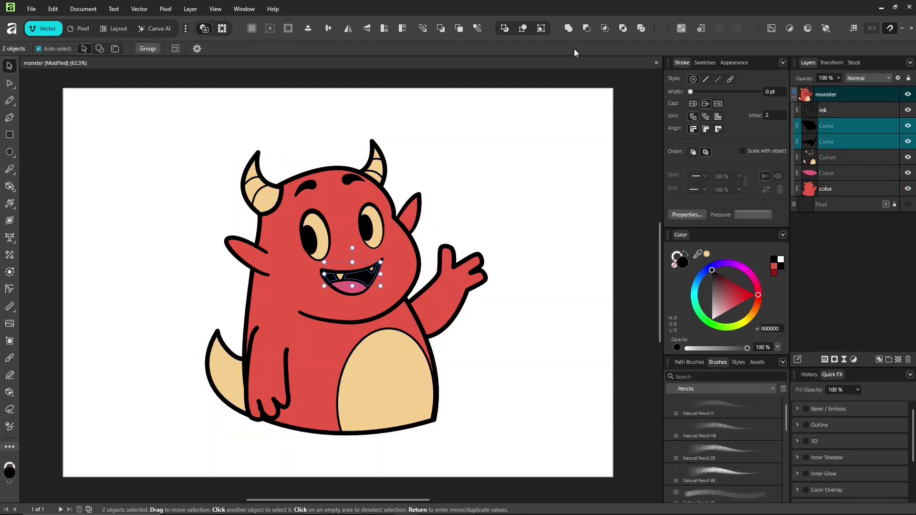
click(569, 28)
Recolour the ink outline dark maroon #612828.
click(847, 110)
click(722, 281)
Draw a crimson cheek circle on each side of the mouth, the right one smaller.
click(9, 152)
click(276, 300)
click(10, 151)
click(734, 294)
mouse_move(294, 260)
mouse_down()
mouse_move(318, 283)
mouse_move(289, 287)
mouse_move(300, 272)
mouse_up()
click(10, 66)
click(9, 151)
drag(390, 249, 408, 232)
Draw three small crimson spots of different sizes between the left ear and the left eye.
drag(274, 259, 279, 254)
drag(285, 248, 293, 240)
drag(266, 241, 275, 231)
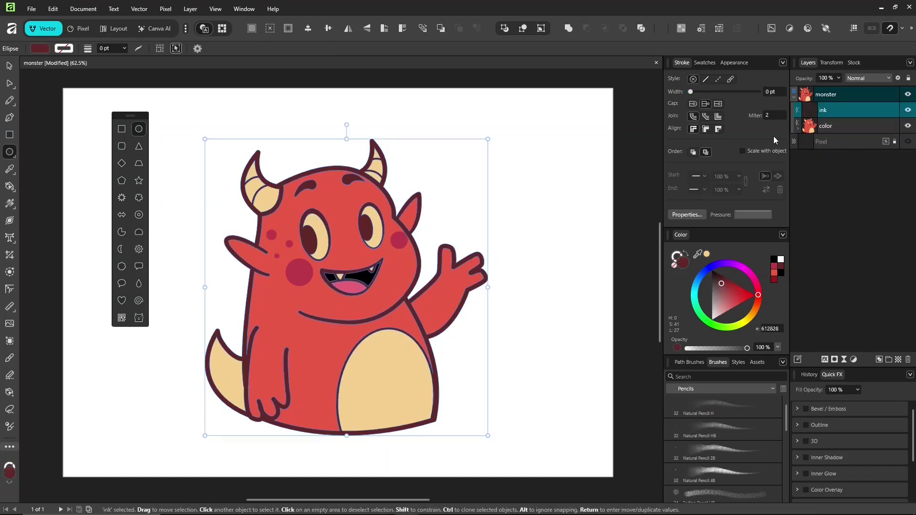
Add a white highlight circle to each pupil.
key(ctrl+d)
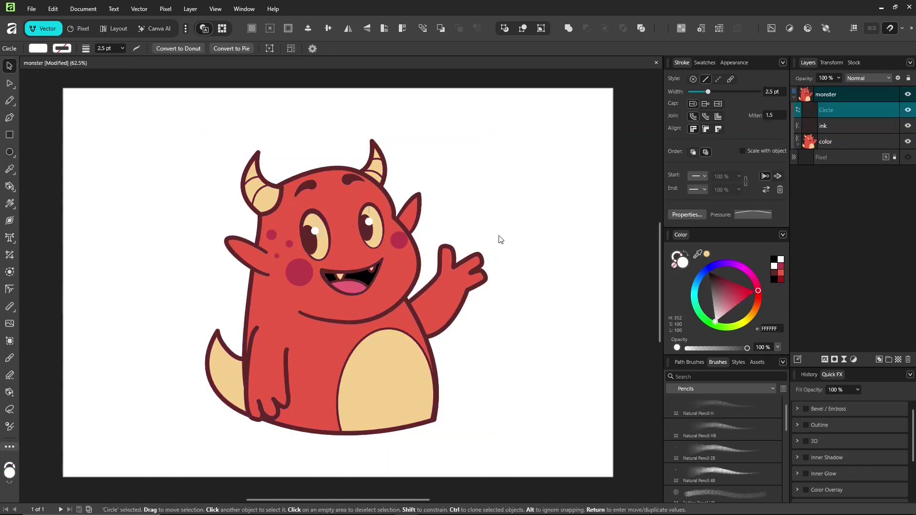
key(v)
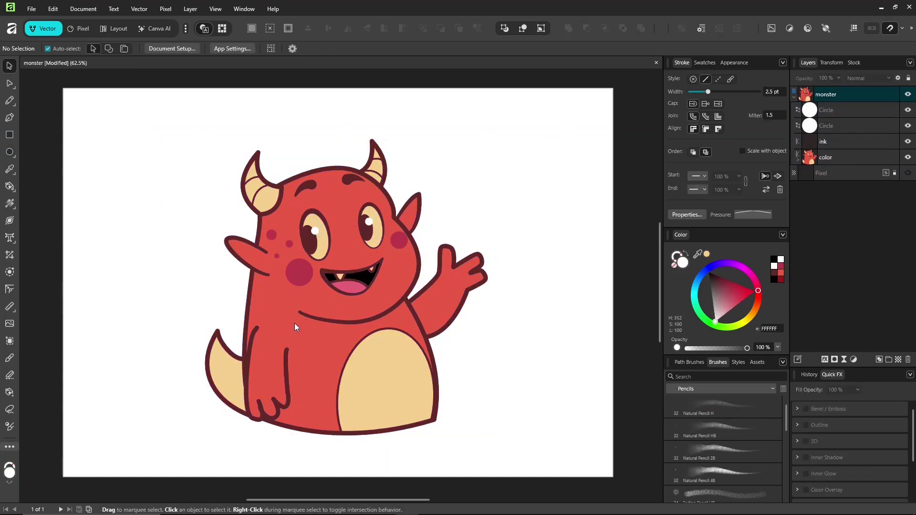
Draw a freehand white shadow shape inside the color shape with the Pencil tool, below the left horn.
click(282, 330)
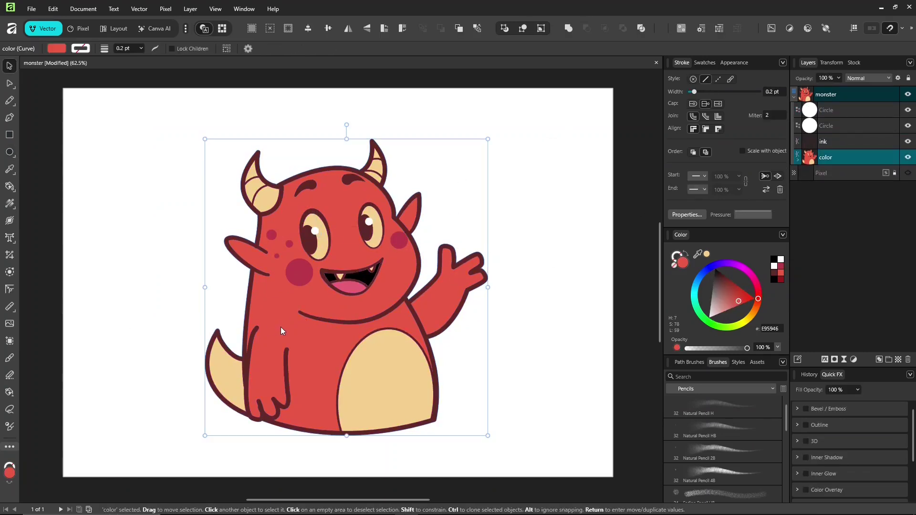
click(542, 30)
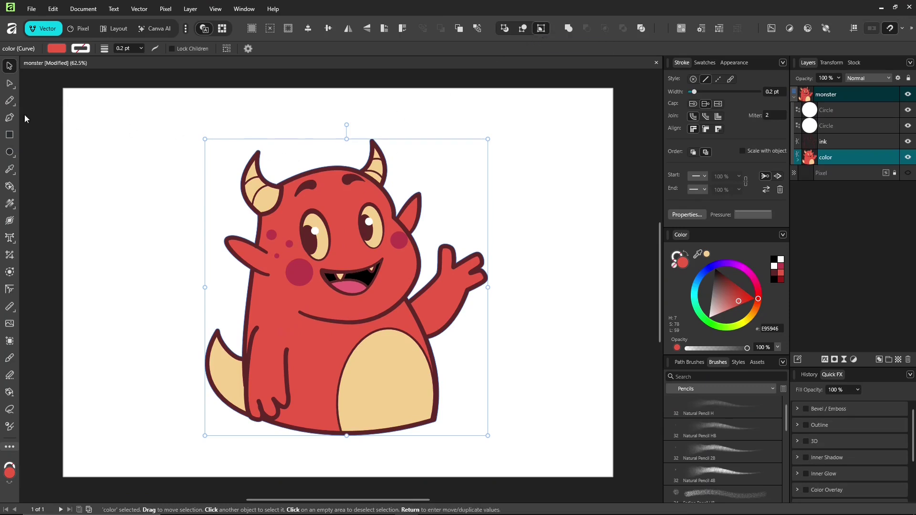
mouse_move(9, 101)
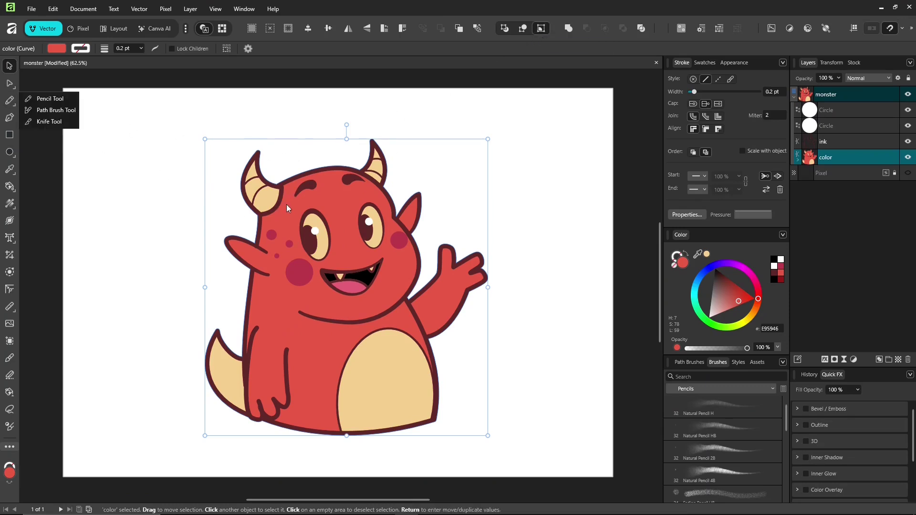
key(n)
drag(282, 181, 269, 220)
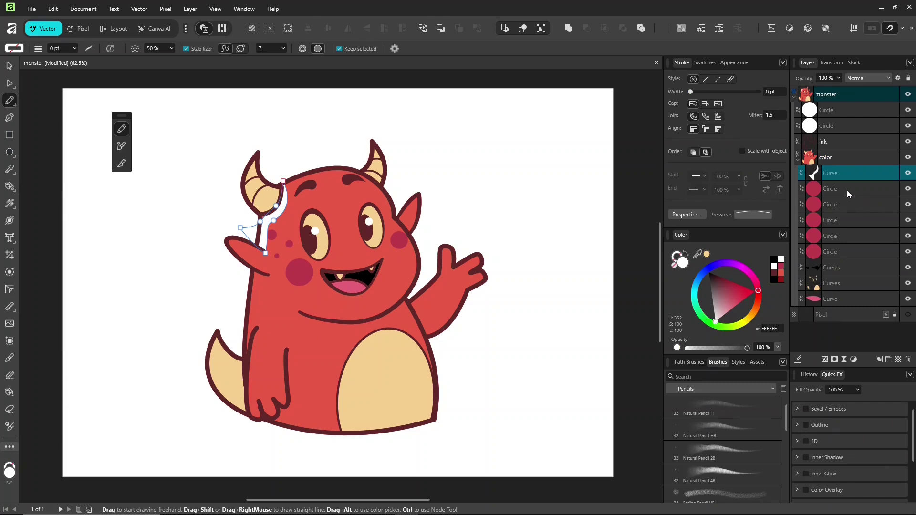
Group the shadow curve, name the group shadow, and set its blend mode to Multiply.
key(ctrl+g)
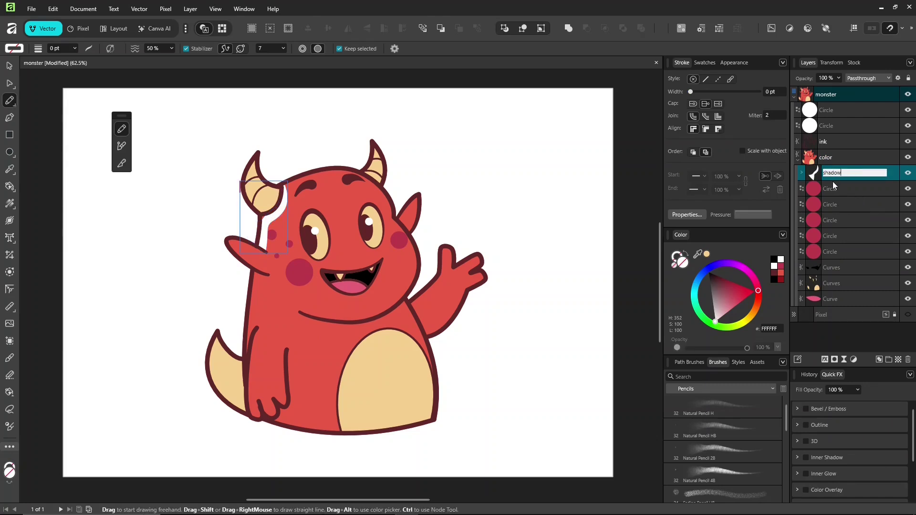
text(shadow)
key(Return)
click(887, 79)
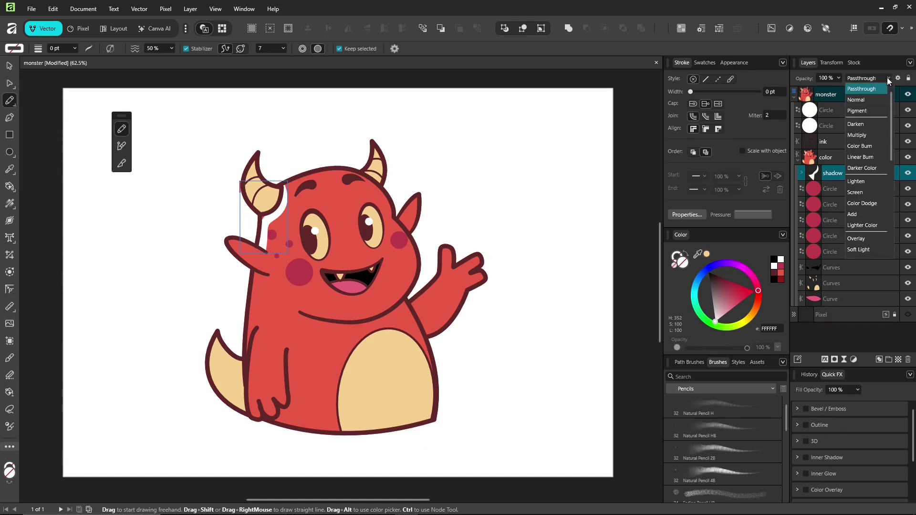
click(863, 135)
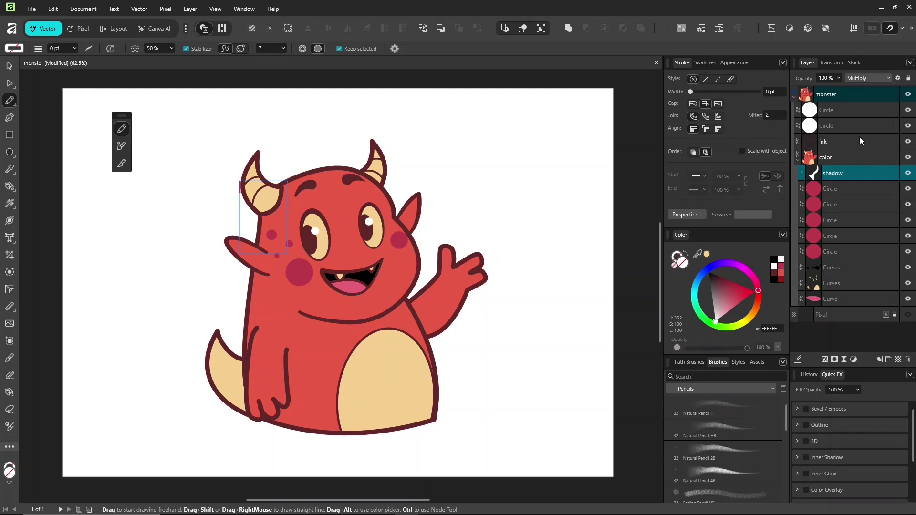
Fill the curve inside the shadow group with light grey #C4C4C4.
click(802, 173)
click(848, 194)
drag(715, 321, 713, 310)
Draw a shadow curve over the left horn and recolour both shadow curves light pink #EFAFB7.
scroll(262, 223, up, 2)
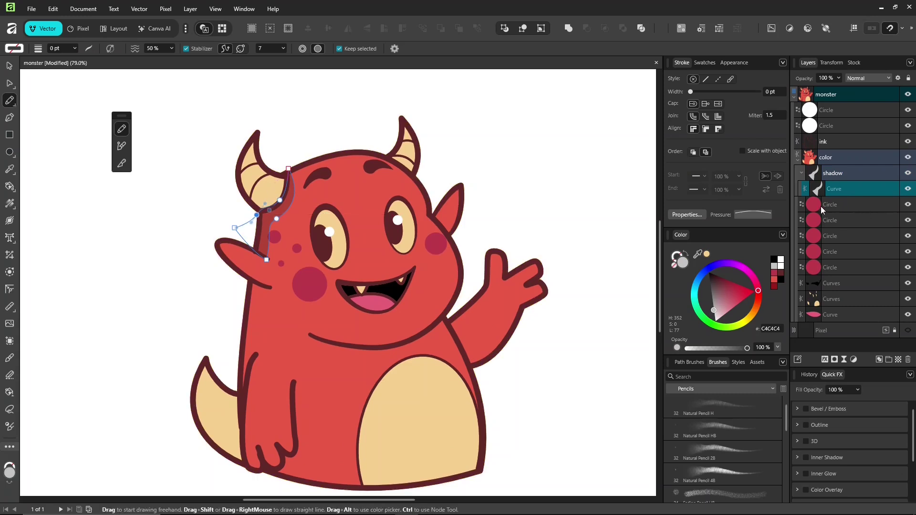
mouse_move(286, 203)
mouse_down()
mouse_move(225, 205)
mouse_move(210, 147)
mouse_up()
shift+click(849, 209)
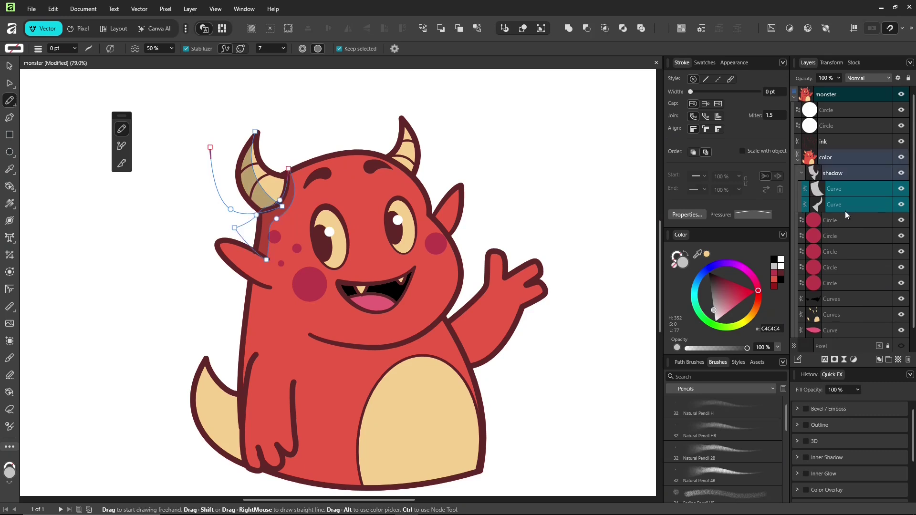
drag(719, 311, 726, 313)
Draw a freehand shadow curve along the right horn, from its tip down to its base.
mouse_move(477, 253)
mouse_down()
mouse_move(484, 224)
mouse_move(474, 246)
mouse_up()
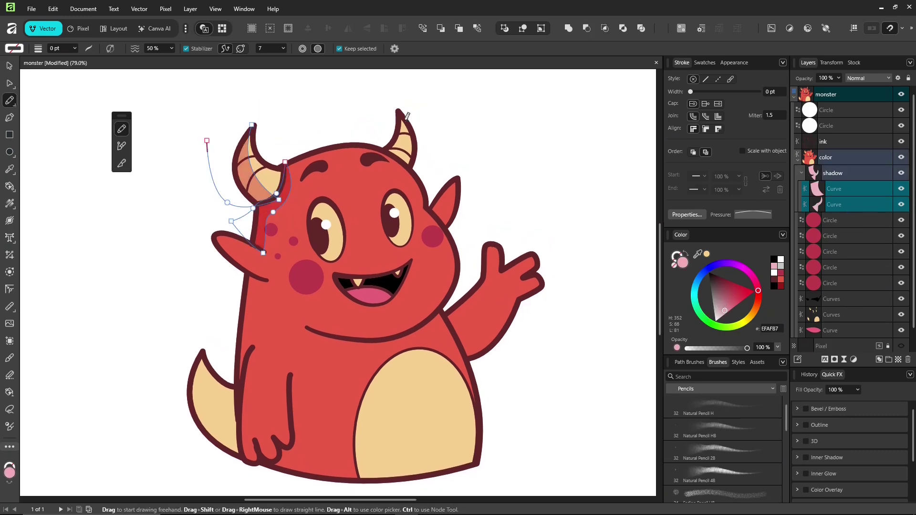
drag(407, 114, 402, 154)
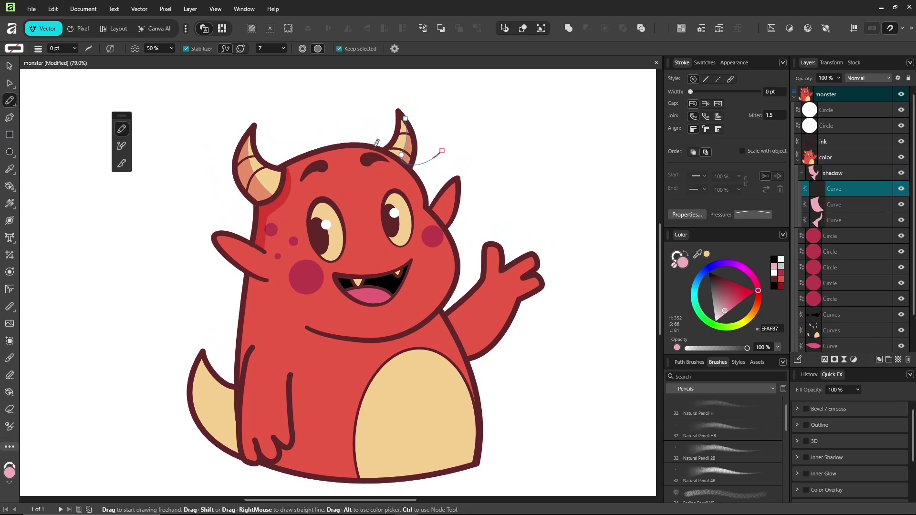
Draw freehand shadow curves over the left ear, the body's side, the tail, the lower belly and the raised arm.
drag(265, 250, 204, 262)
drag(278, 314, 248, 213)
mouse_move(235, 174)
mouse_down()
mouse_move(215, 364)
mouse_move(205, 167)
mouse_up()
drag(157, 258, 147, 355)
mouse_move(262, 331)
mouse_down()
mouse_move(449, 344)
mouse_move(251, 365)
mouse_up()
drag(427, 235, 453, 285)
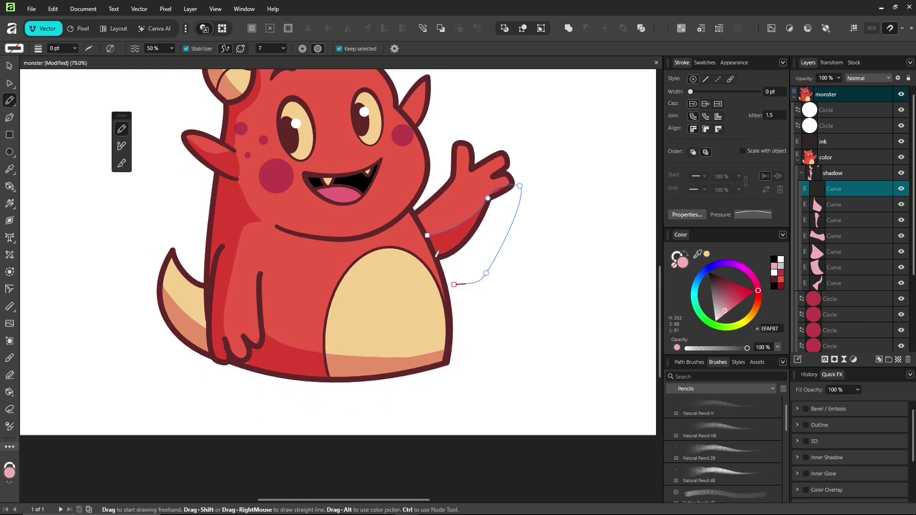
drag(335, 241, 414, 210)
Add shadow curves across the eyes, under the mouth and along the lowered arm, and reshape the tail's shadow curve.
scroll(378, 246, up, 3)
drag(302, 162, 396, 151)
drag(353, 255, 381, 251)
drag(508, 296, 526, 300)
mouse_move(300, 326)
mouse_down()
mouse_move(299, 343)
mouse_move(300, 330)
mouse_up()
drag(307, 363, 321, 414)
ctrl+click(223, 377)
mouse_move(223, 359)
ctrl+mouse_down()
mouse_move(222, 373)
mouse_move(266, 412)
ctrl+mouse_up()
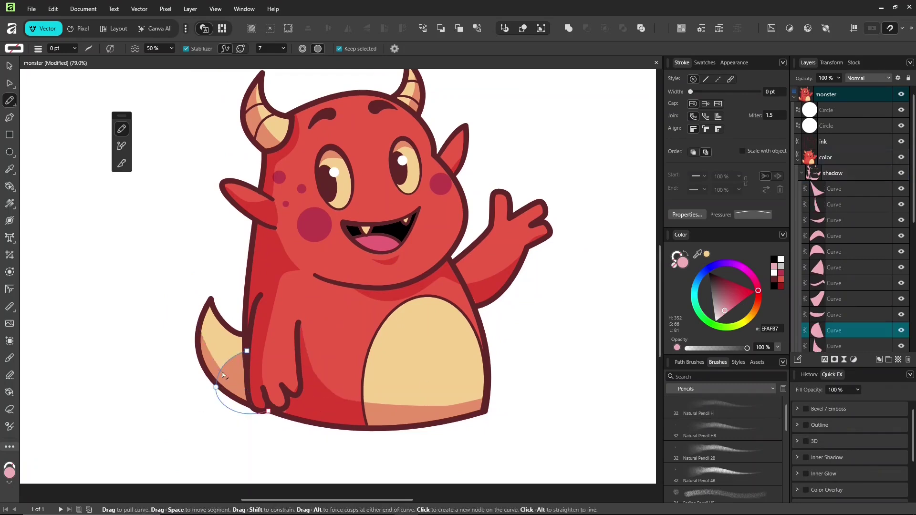
Draw a forehead highlight in a group named HL, set the group to Overlay, and colour the highlight cream #FFF4DF.
click(802, 173)
drag(387, 125, 408, 123)
double_click(830, 172)
text(HL)
key(Return)
click(887, 79)
click(856, 238)
click(705, 310)
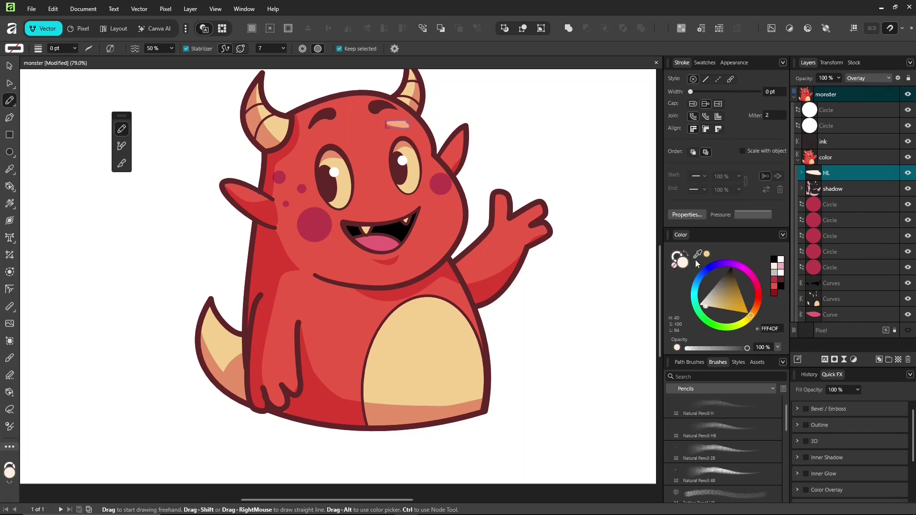
Replace the freehand forehead highlight with a small circle and a flat ellipse inside the HL group.
click(802, 173)
click(834, 189)
click(13, 156)
click(33, 161)
mouse_move(370, 120)
shift+mouse_down()
mouse_move(410, 133)
mouse_move(398, 124)
shift+mouse_up()
click(845, 221)
key(Delete)
Add small circle highlights to both horns and a flat ellipse highlight filled #F3D69B at the belly's upper edge.
key(v)
click(10, 151)
shift+drag(268, 117, 276, 125)
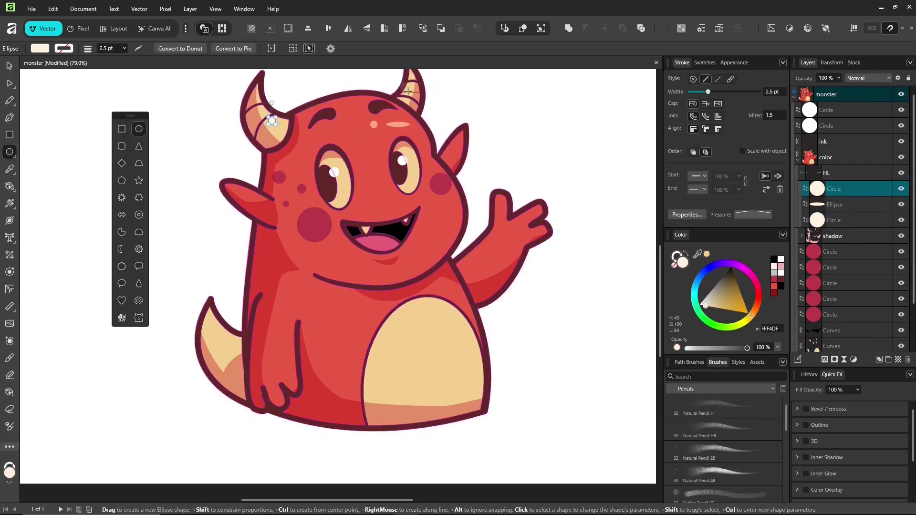
drag(408, 87, 413, 93)
drag(416, 298, 440, 307)
key(a)
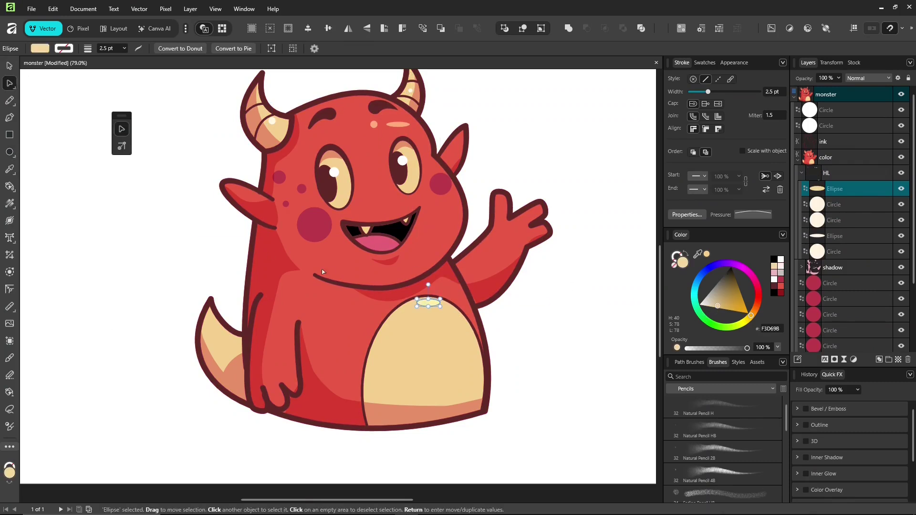
Select the whole monster layer and scale it down proportionally on the page.
key(ctrl+0)
click(555, 266)
click(843, 99)
key(v)
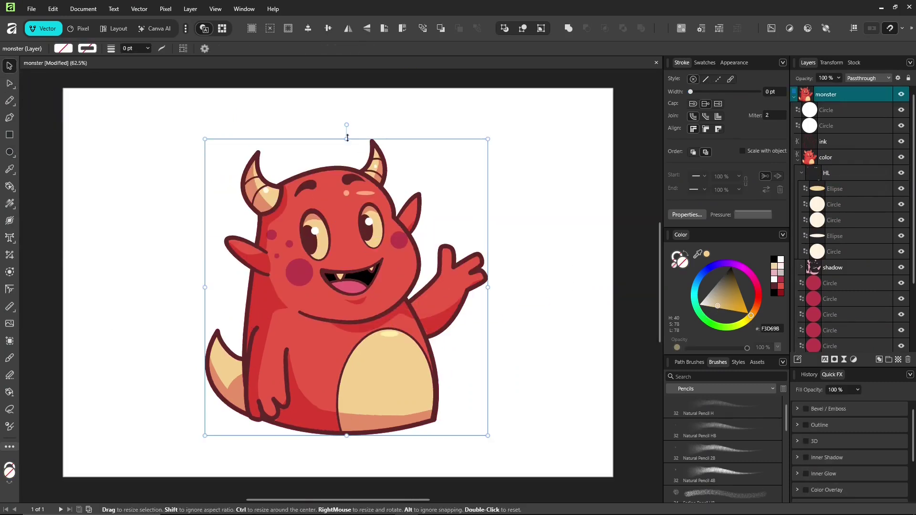
shift+drag(347, 140, 345, 163)
drag(344, 437, 346, 428)
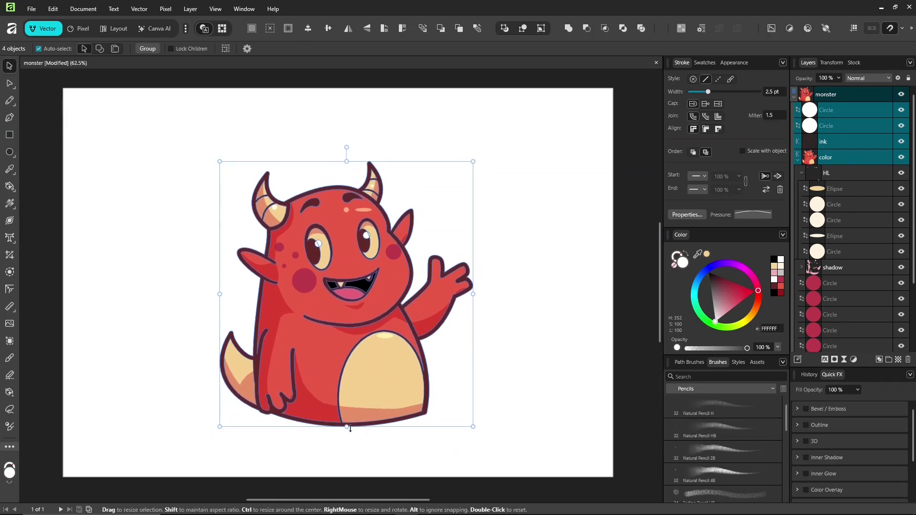
Apply a thick dark maroon Outline effect to the monster layer.
click(500, 377)
click(840, 94)
click(806, 425)
drag(826, 470, 846, 470)
click(836, 446)
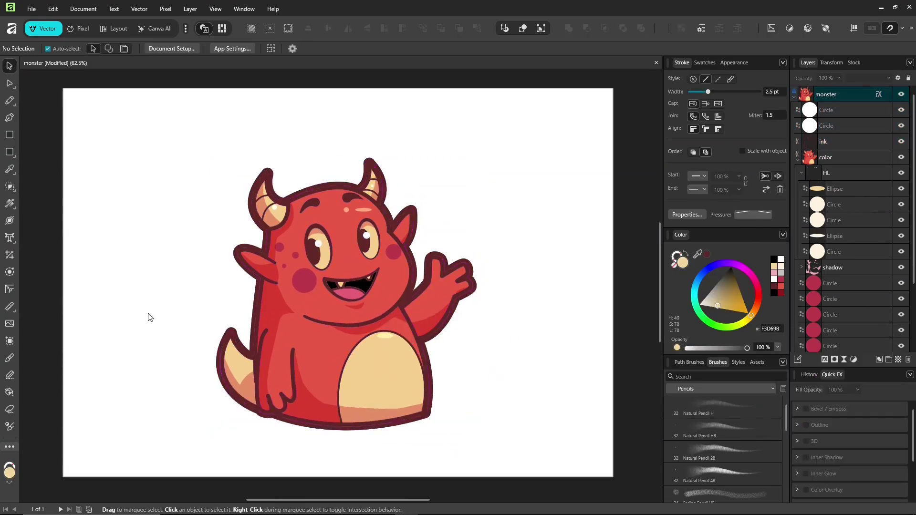